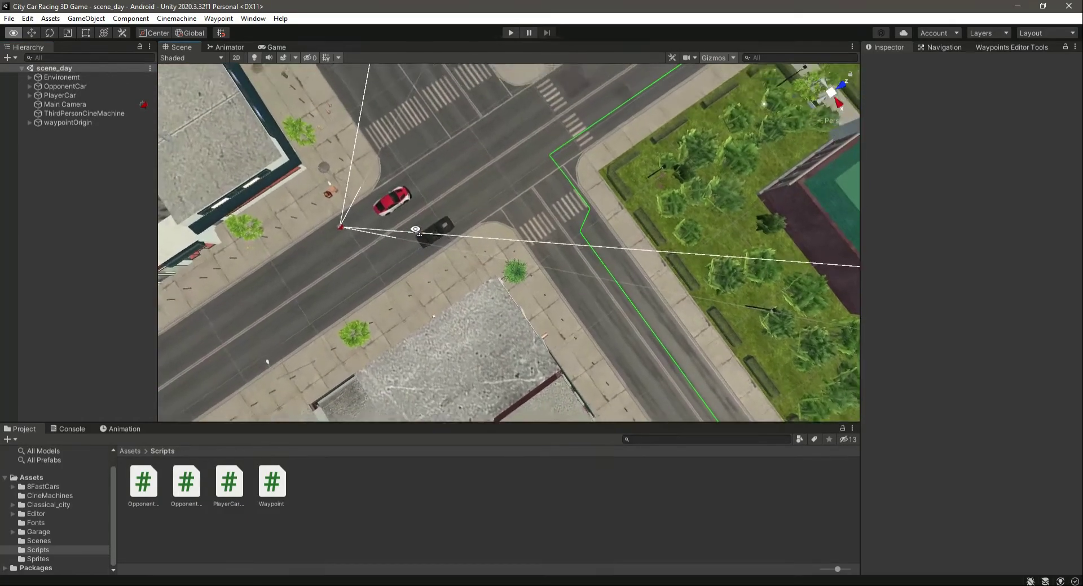
# Play-test the scene by driving the player car alongside the black opponent car, and stop the test
pyautogui.scroll(10, 414, 226)
pyautogui.keyDown('alt'); pyautogui.moveTo(421, 299); pyautogui.dragTo(561, 265); pyautogui.keyUp('alt')
pyautogui.scroll(-3, 562, 265)
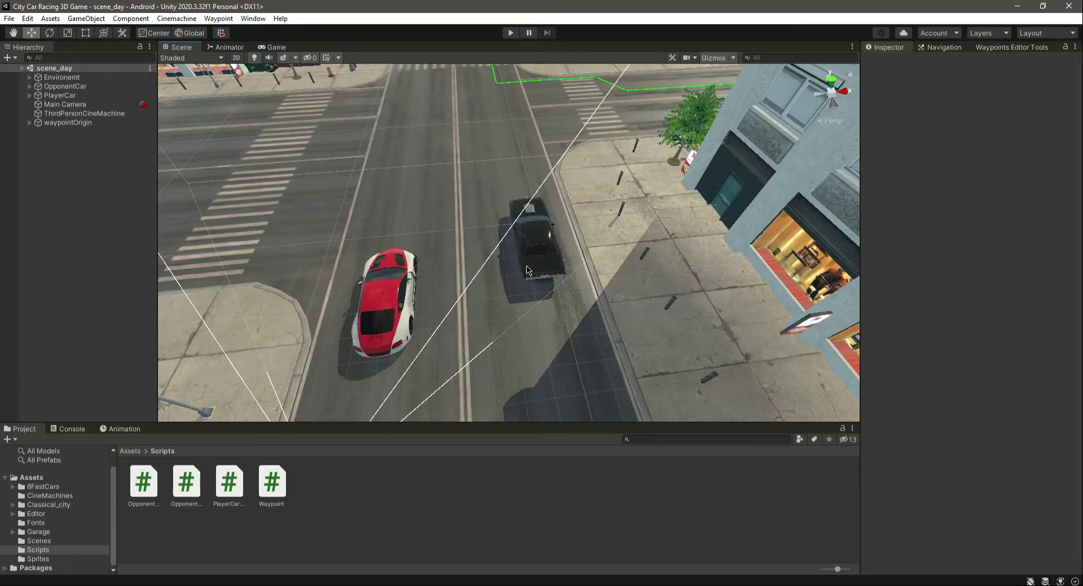
pyautogui.click(510, 32)
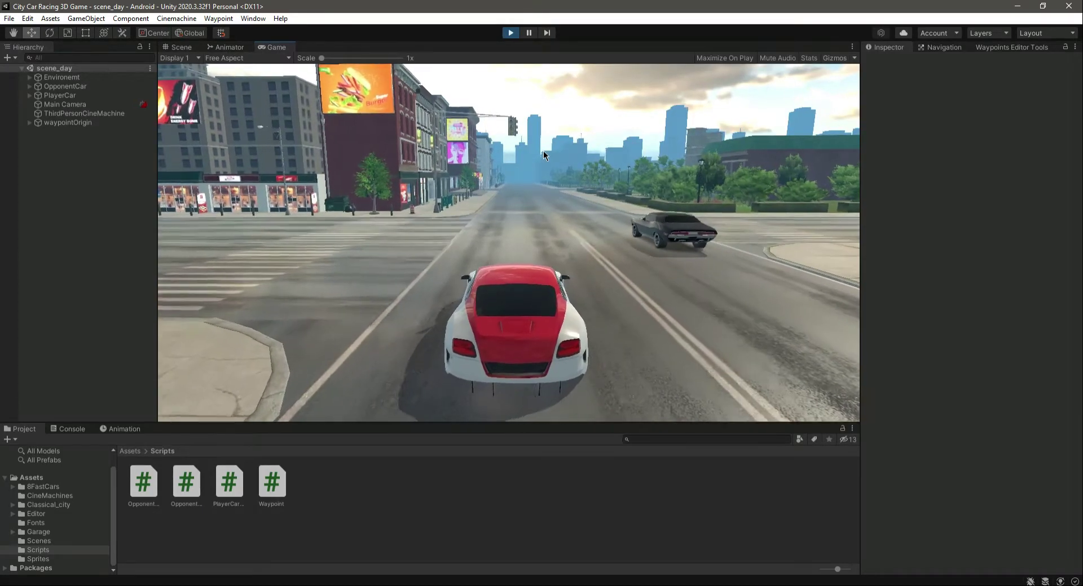
pyautogui.press('w')
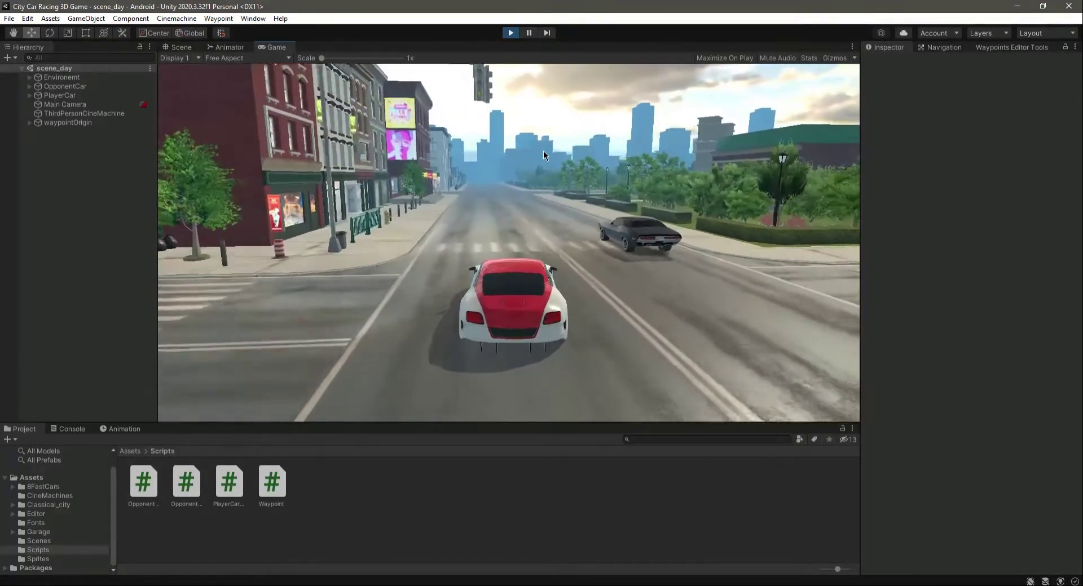
pyautogui.press('d')
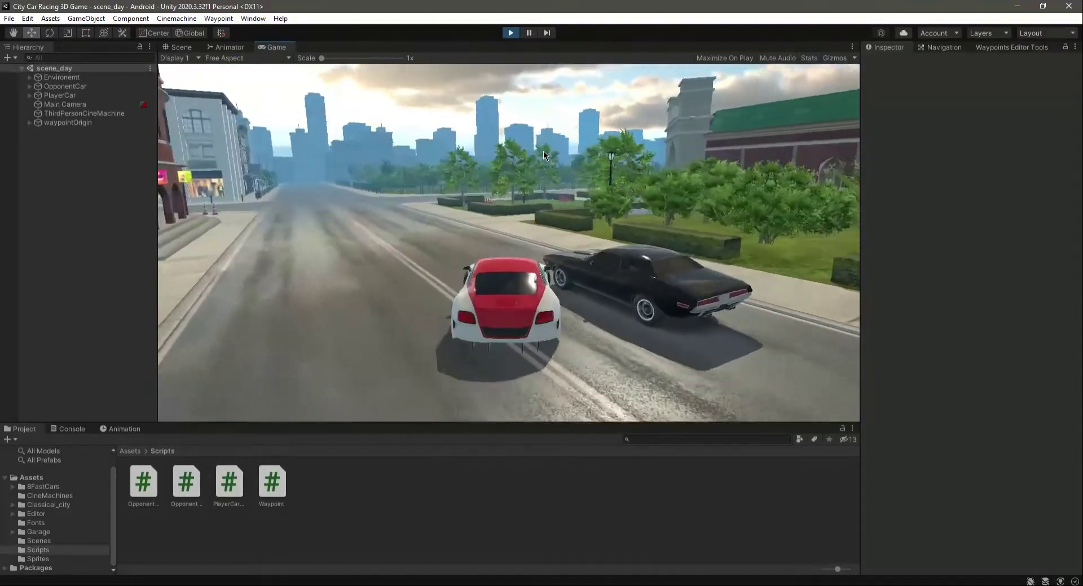
pyautogui.press('a')
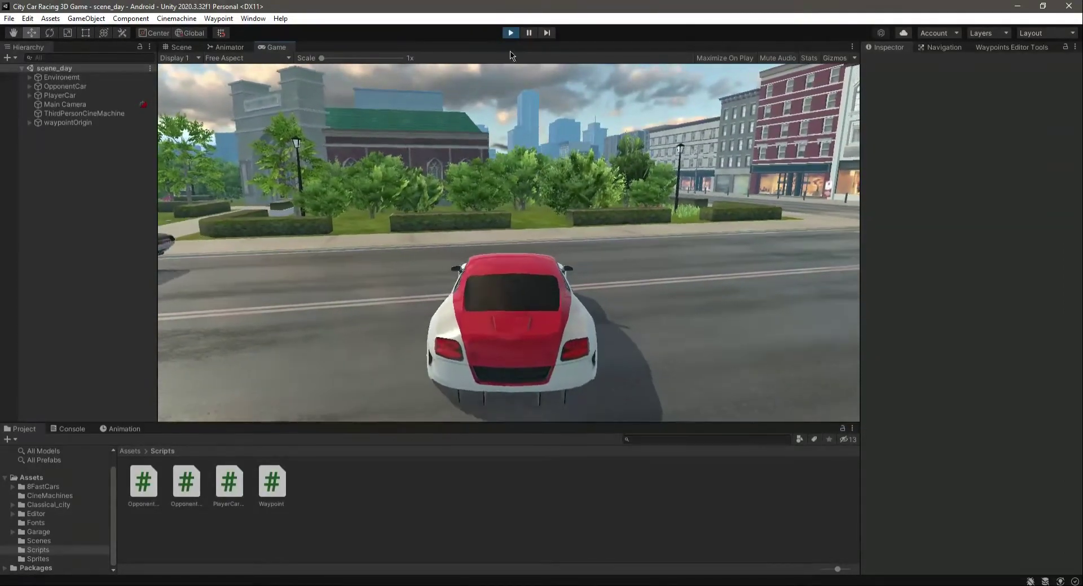
pyautogui.click(510, 33)
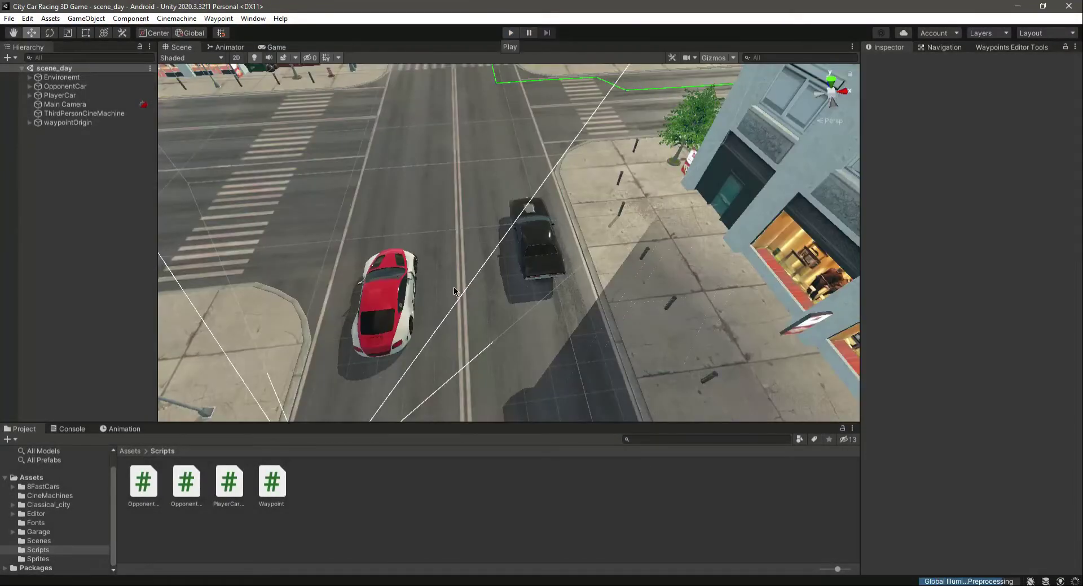
# Examine the components of PlayerCar and OpponentCar, including the opponent's Stranger_body mesh and Stranger_body_col collider
pyautogui.click(59, 96)
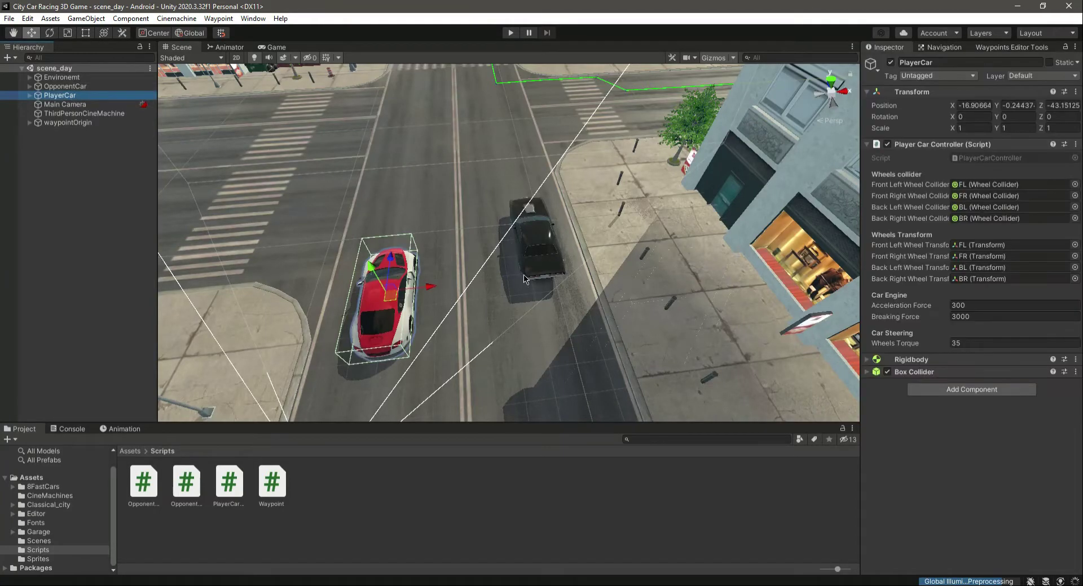
pyautogui.click(101, 158)
pyautogui.click(62, 87)
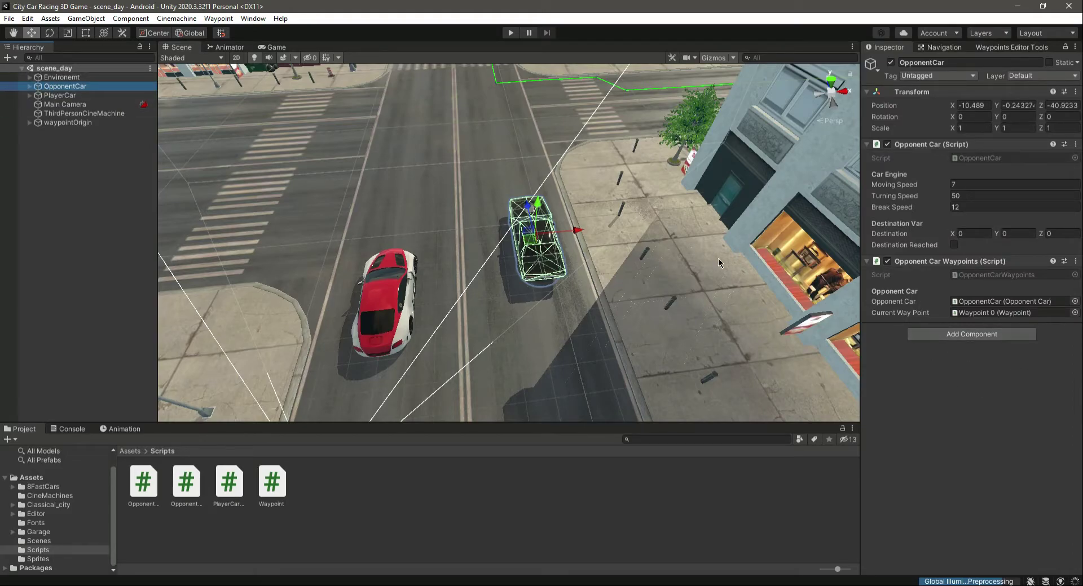
pyautogui.click(30, 87)
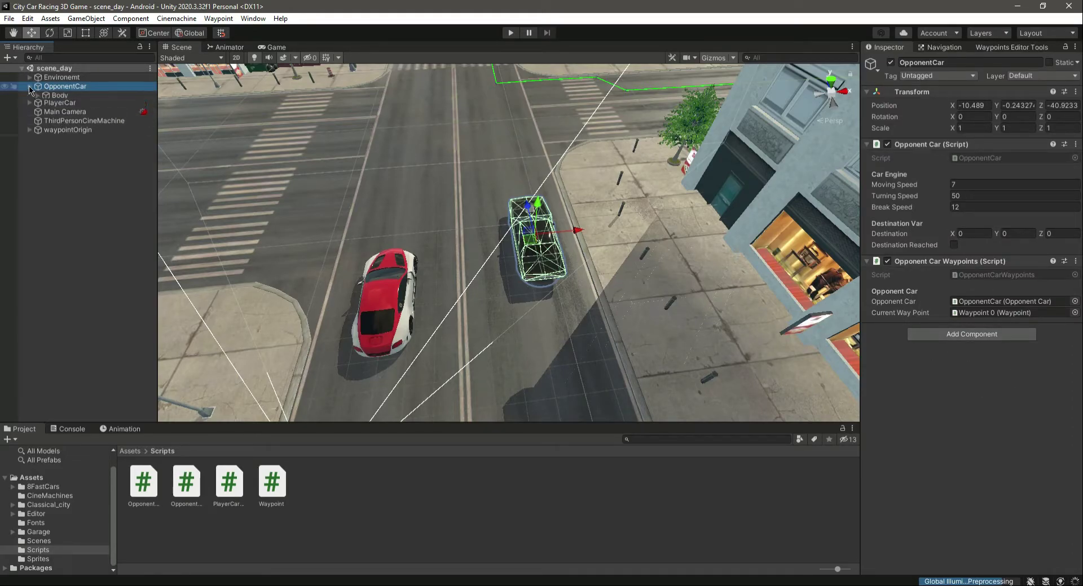
pyautogui.click(60, 97)
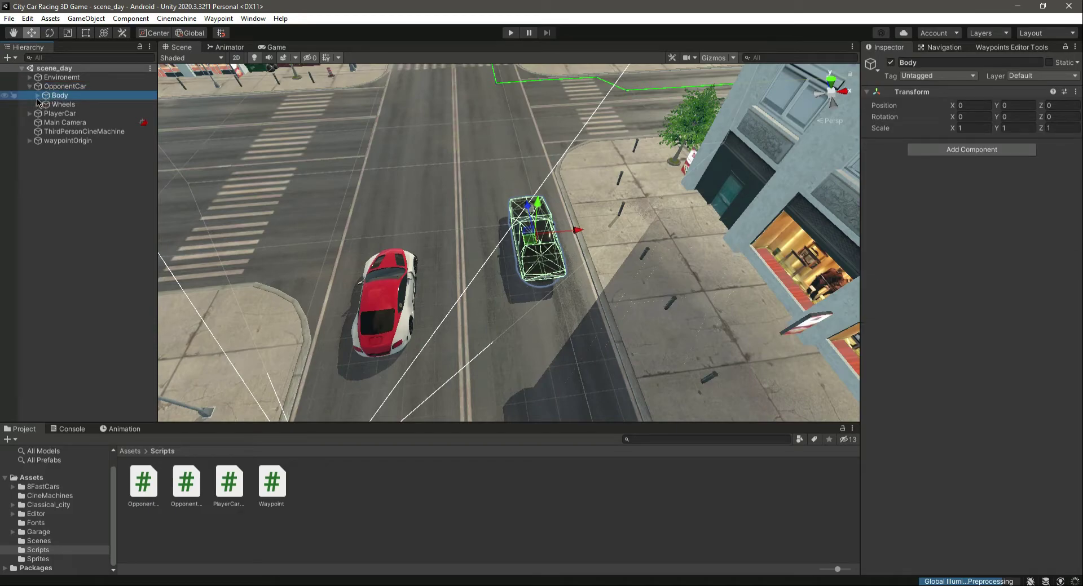
pyautogui.click(38, 95)
pyautogui.click(85, 115)
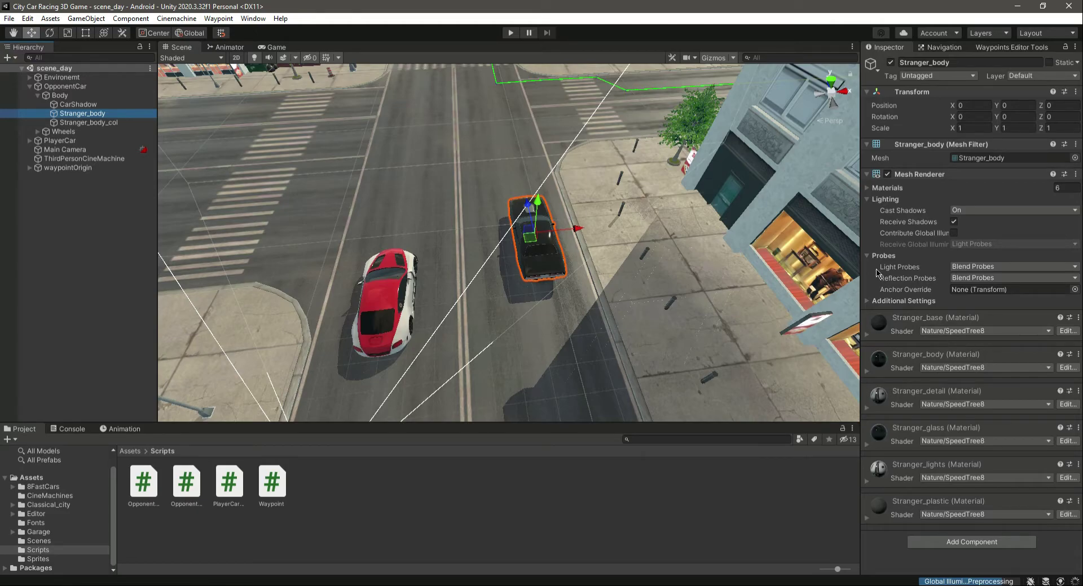
pyautogui.click(93, 122)
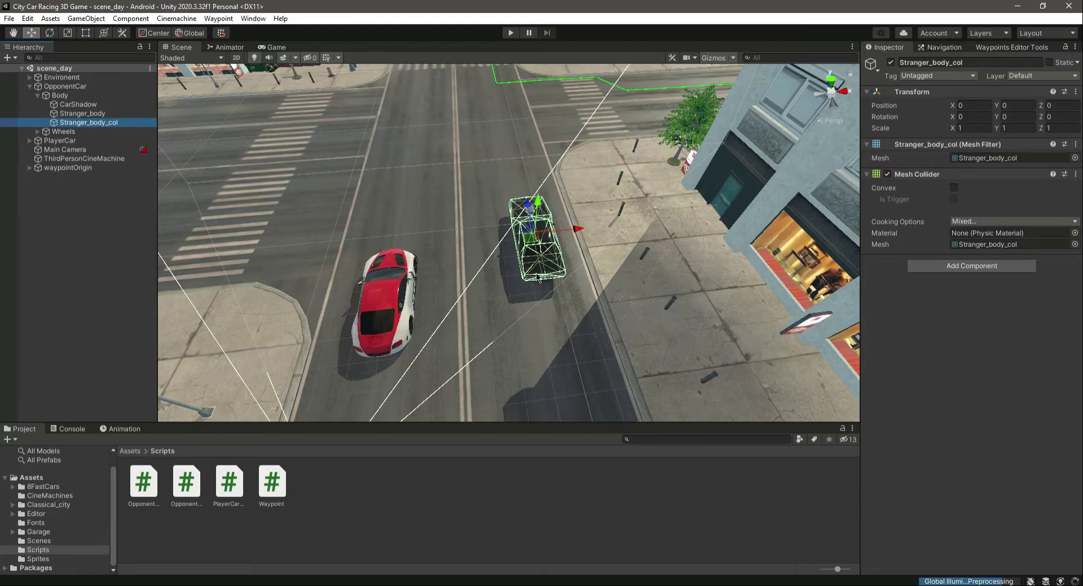
pyautogui.press('f')
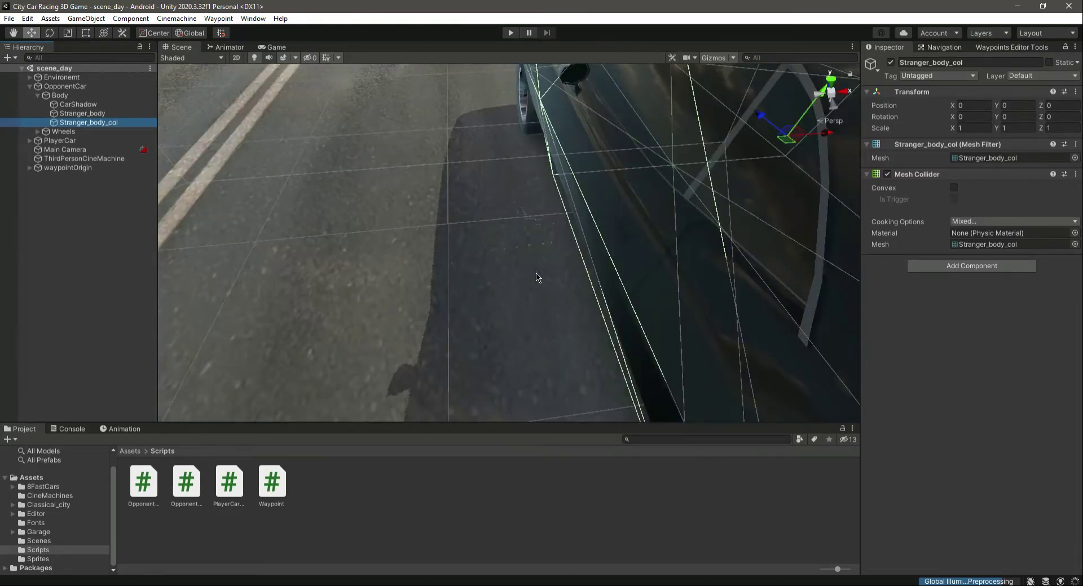
pyautogui.scroll(-5, 537, 277)
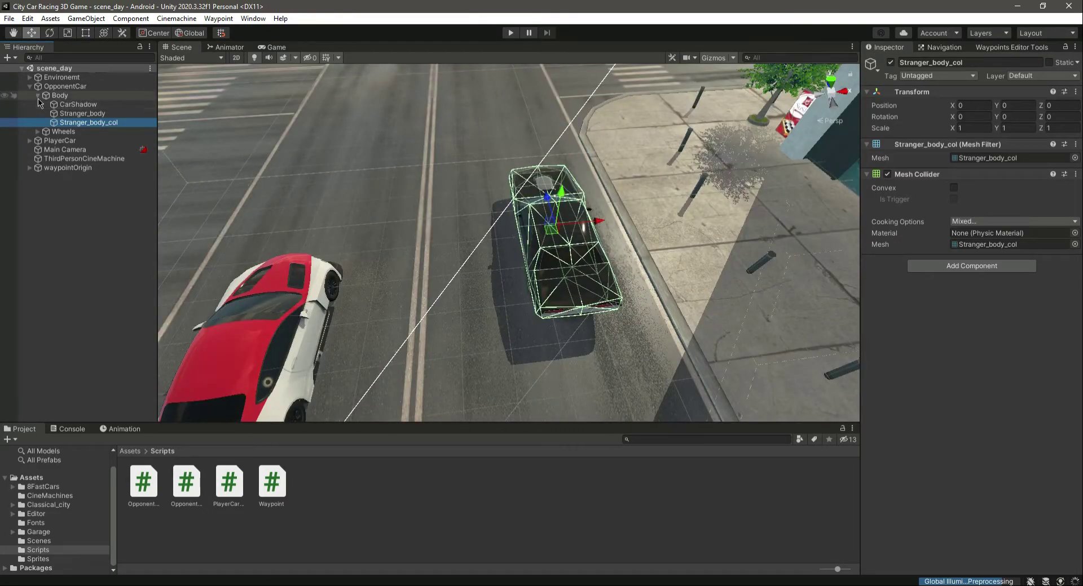
pyautogui.click(30, 87)
pyautogui.click(72, 148)
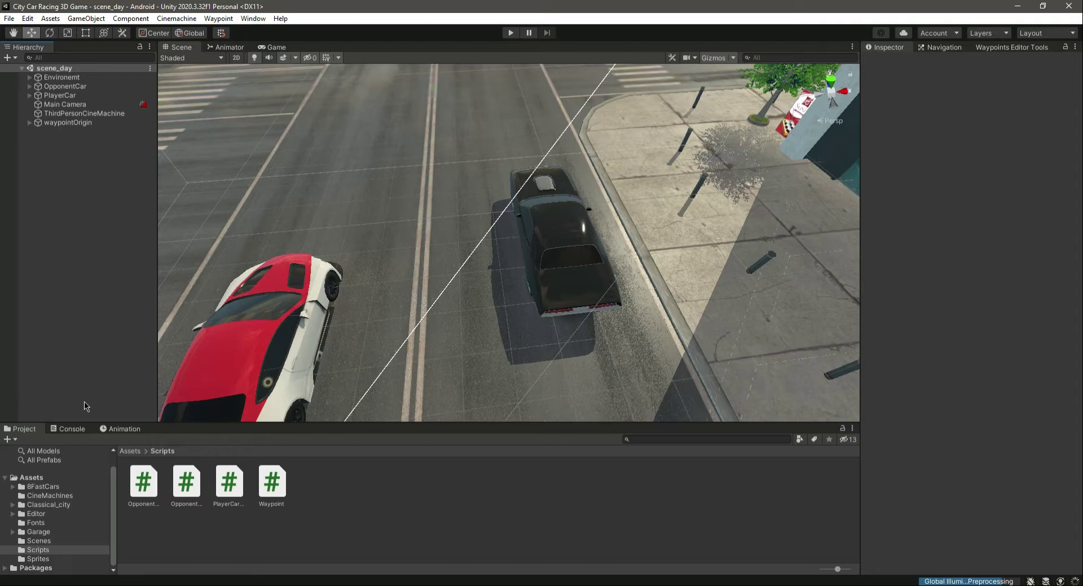
# Create a folder named Animations in the Assets folder and open it
pyautogui.click(50, 479)
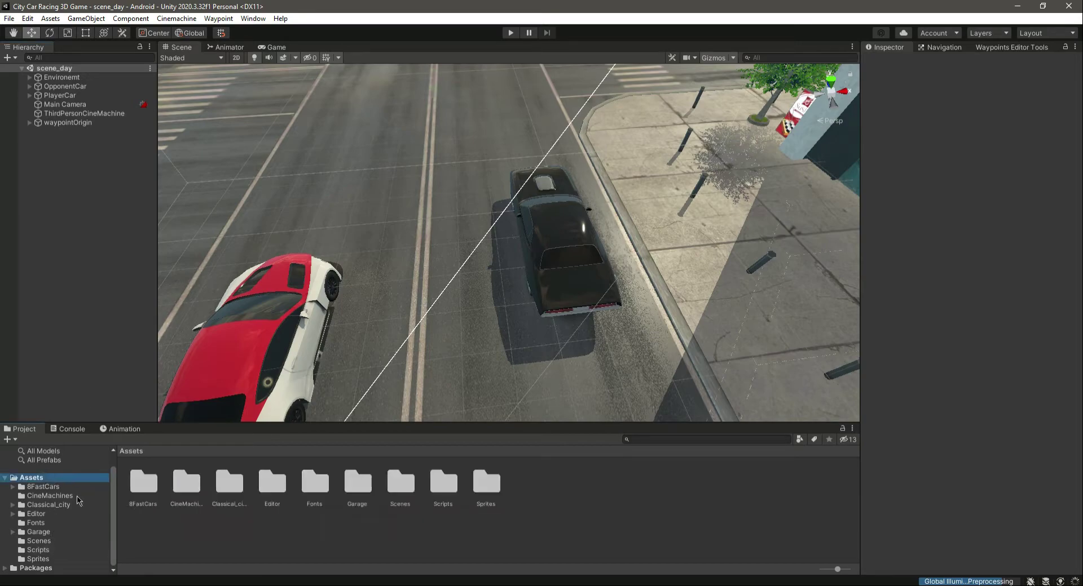
pyautogui.rightClick(566, 510)
pyautogui.moveTo(637, 214)
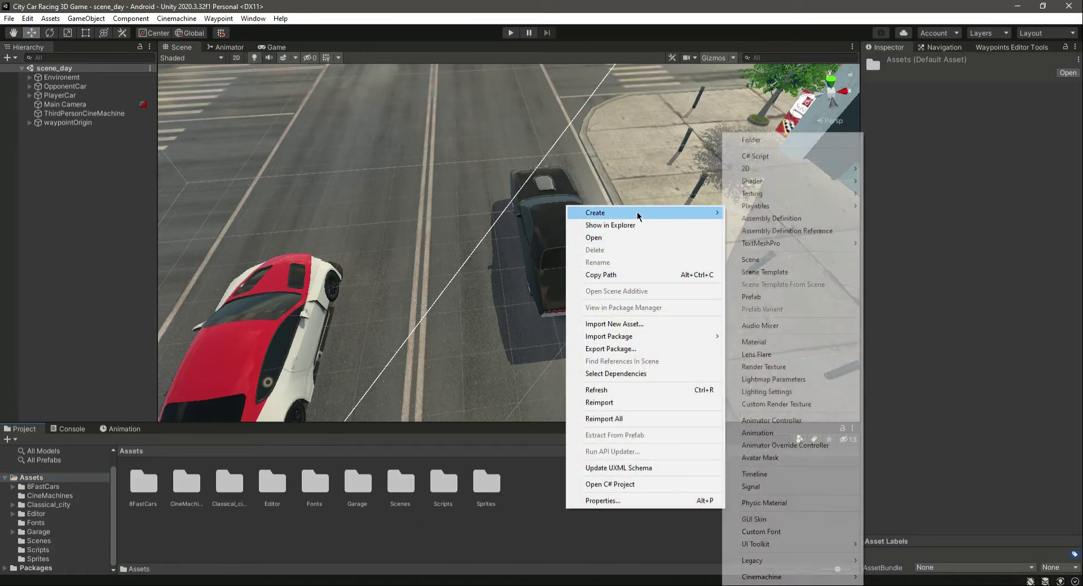
pyautogui.click(750, 141)
pyautogui.write('Animations')
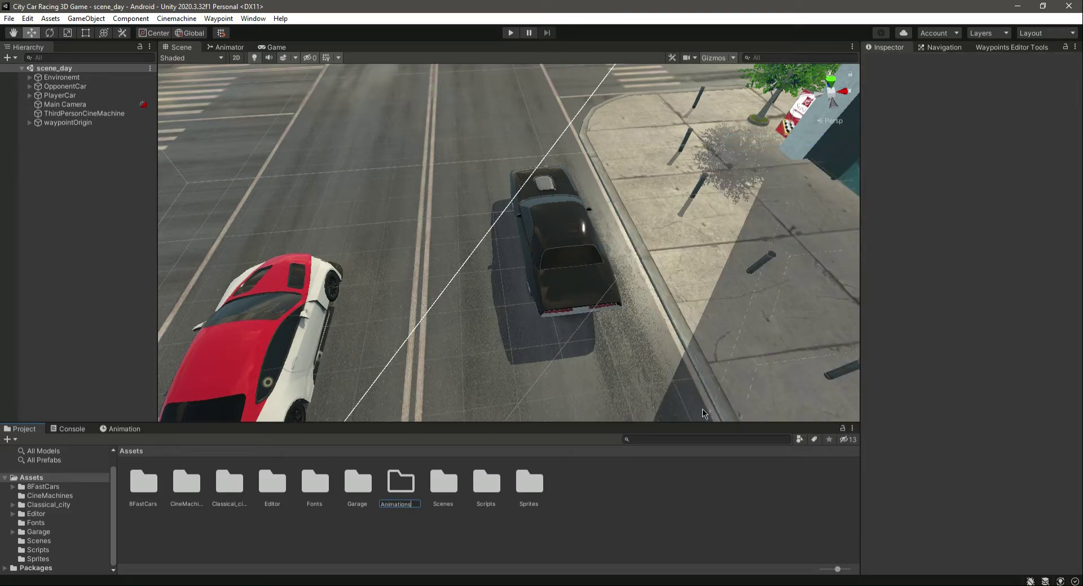
pyautogui.press('Return')
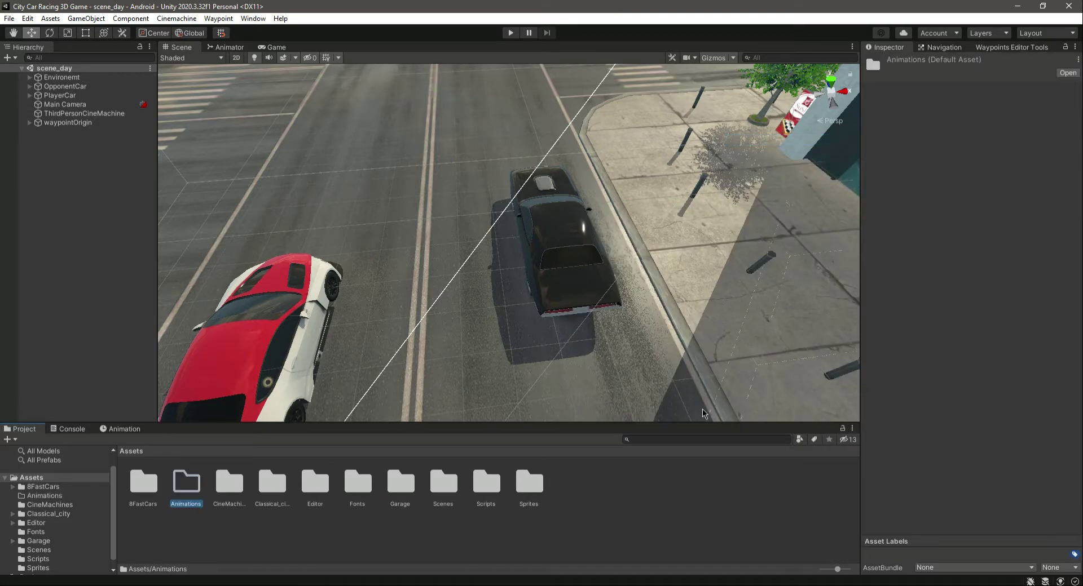
pyautogui.doubleClick(187, 485)
# Select the opponent car's front-left wheel, Stranger_wheel_FL, in its Wheels group, with the wheel in close side view
pyautogui.click(30, 86)
pyautogui.click(29, 86)
pyautogui.click(29, 87)
pyautogui.scroll(5, 467, 233)
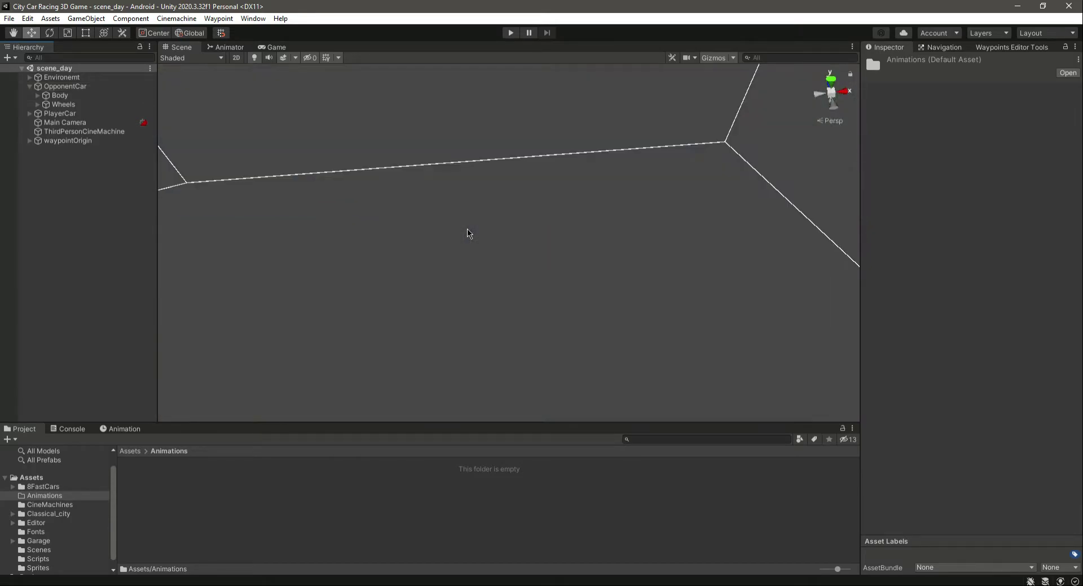
pyautogui.keyDown('alt'); pyautogui.moveTo(468, 233); pyautogui.dragTo(672, 218); pyautogui.keyUp('alt')
pyautogui.scroll(-3, 672, 218)
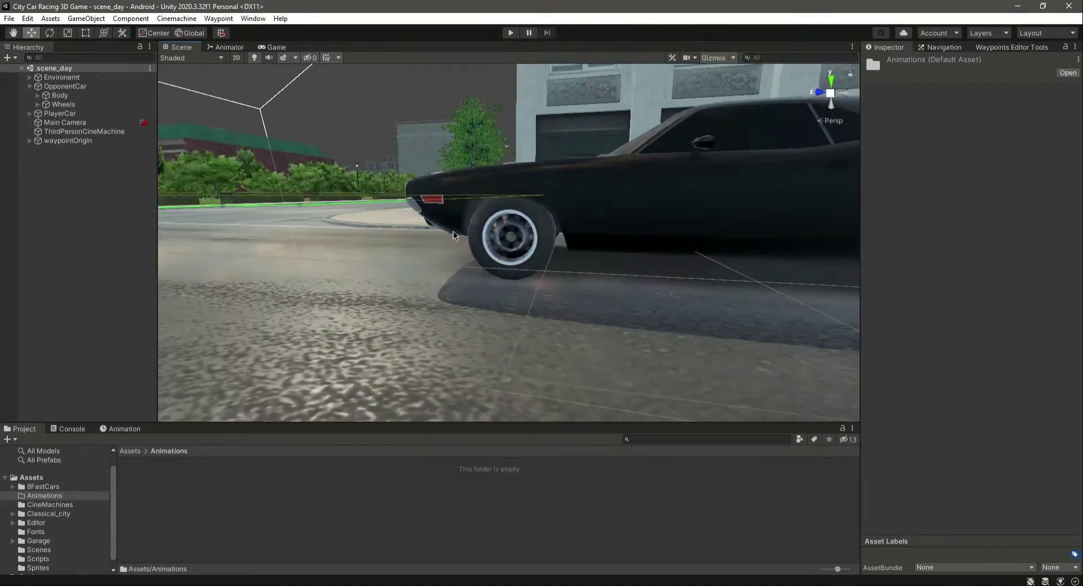
pyautogui.click(38, 104)
pyautogui.click(86, 114)
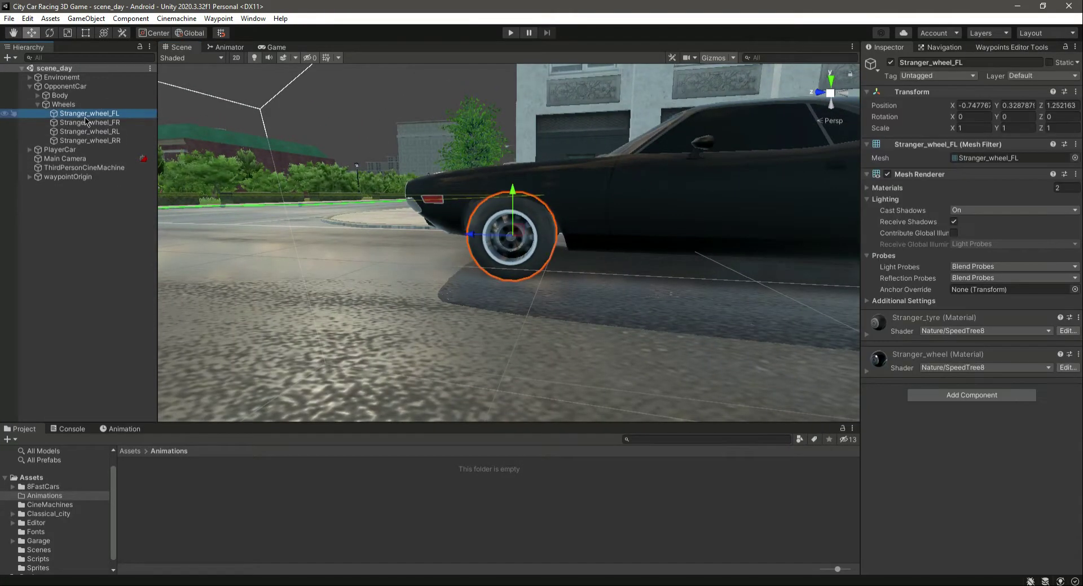
# Create an animation clip named WheelRotating for the front-left wheel, saved in the Animations folder
pyautogui.click(125, 429)
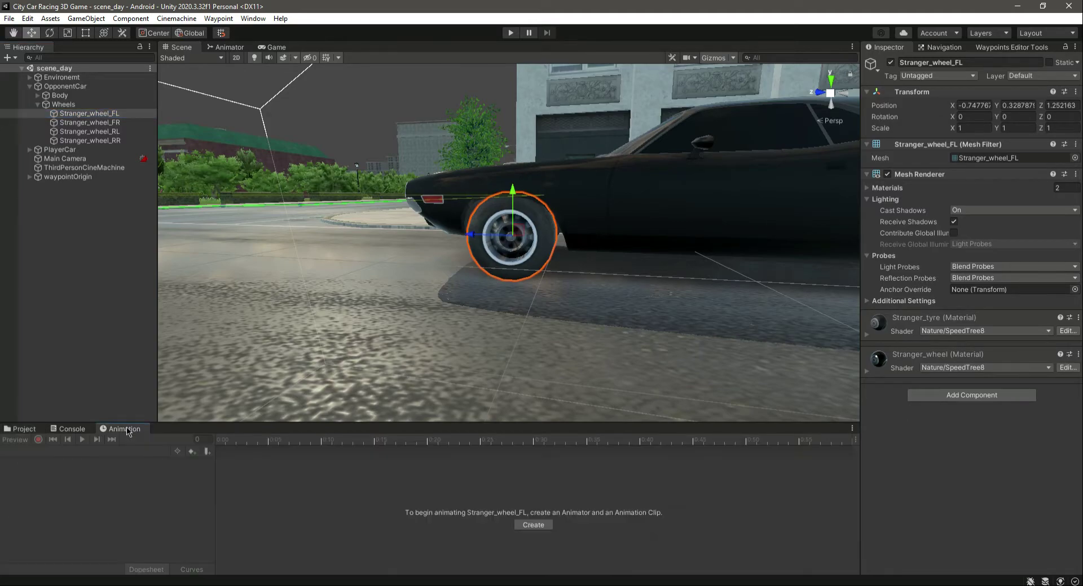
pyautogui.click(247, 18)
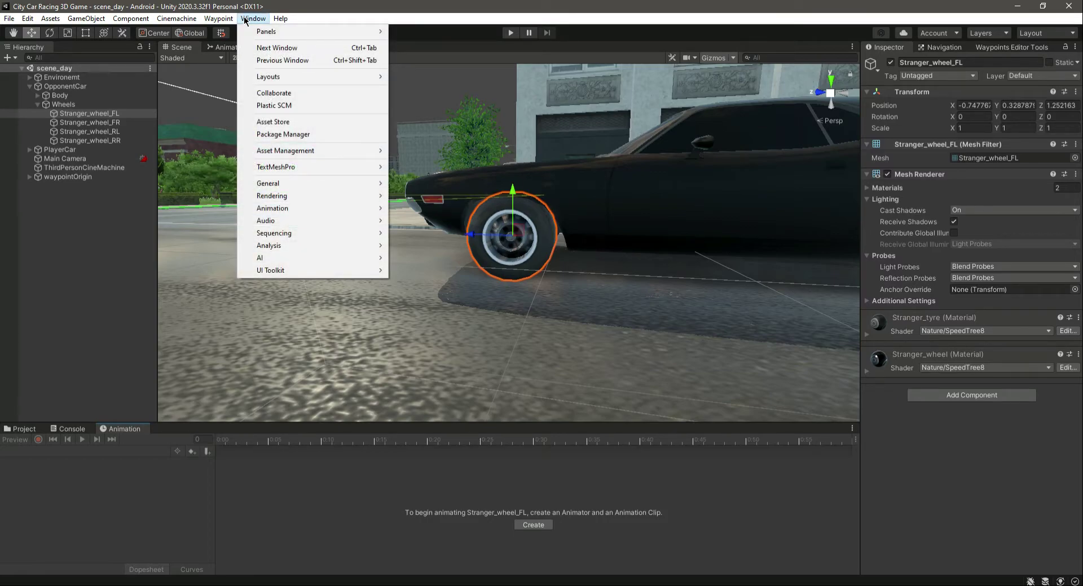
pyautogui.moveTo(293, 209)
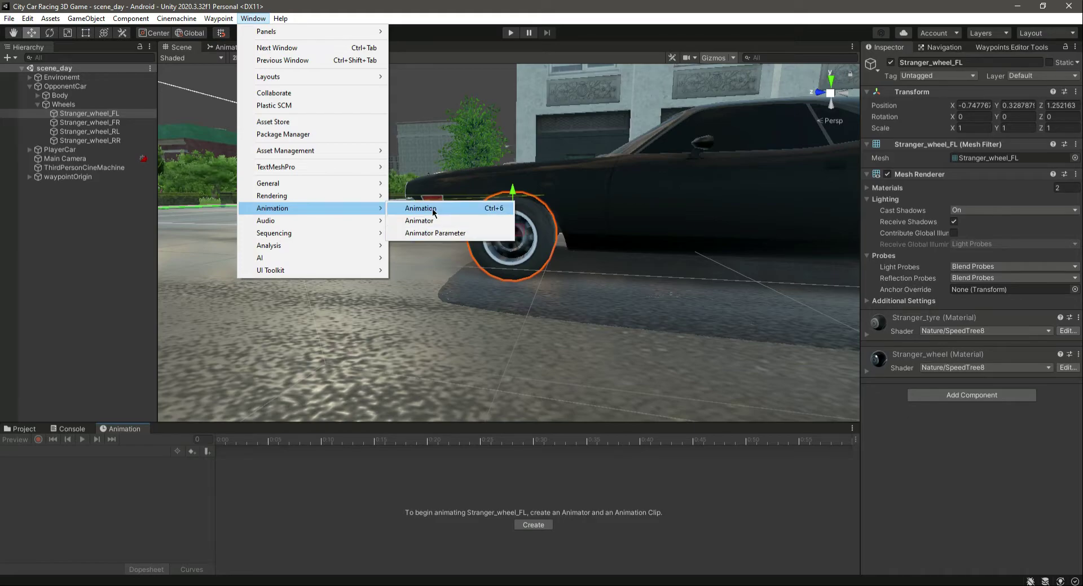
pyautogui.click(338, 507)
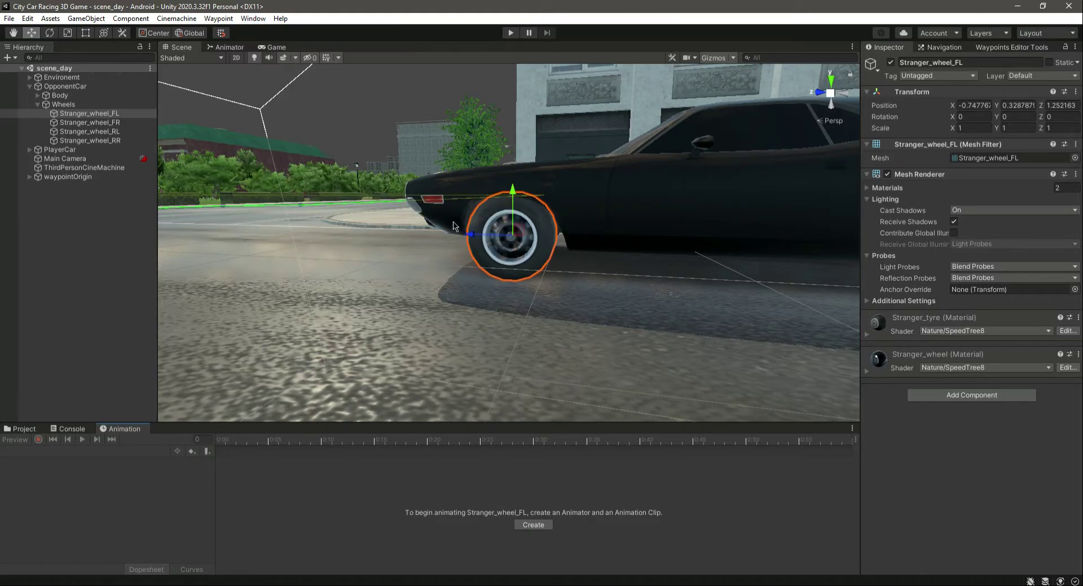
pyautogui.click(527, 526)
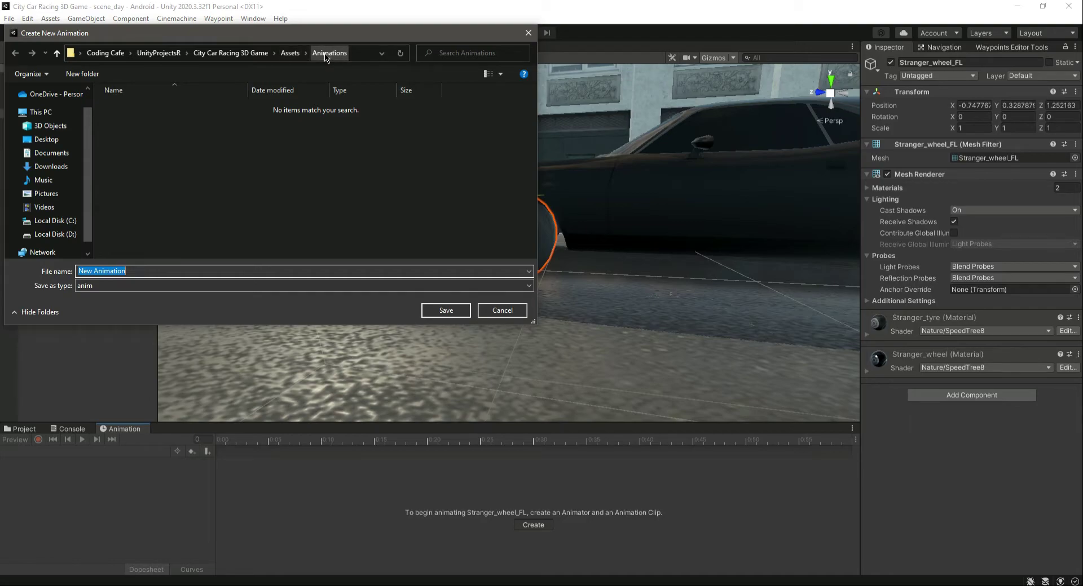
pyautogui.write('WH')
pyautogui.click(440, 312)
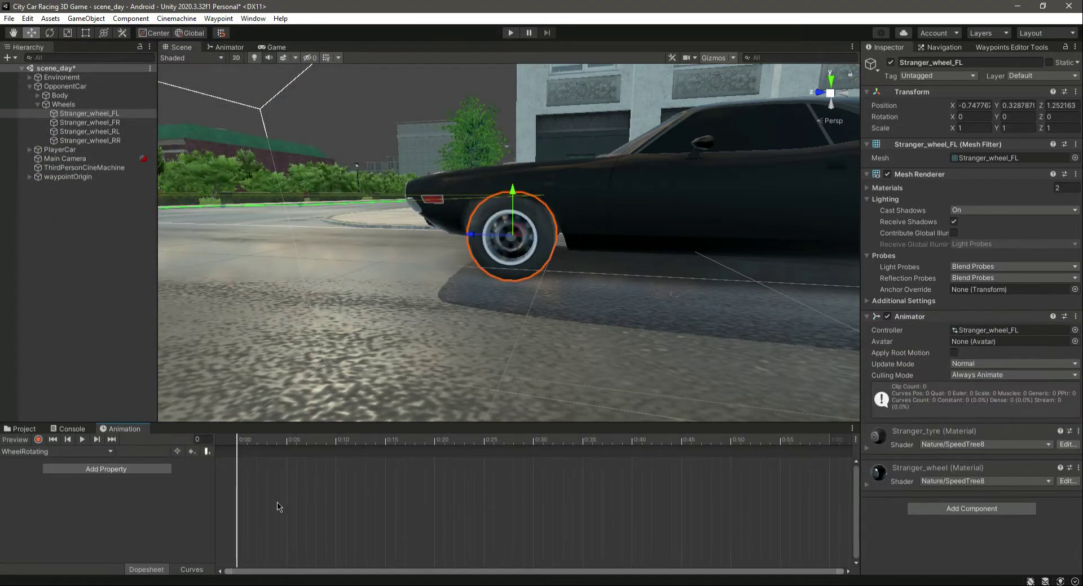
# Try rotating the front-left wheel about its X axis with the Rotate tool, and undo the rotation
pyautogui.moveTo(489, 255); pyautogui.dragTo(524, 281, button='right')
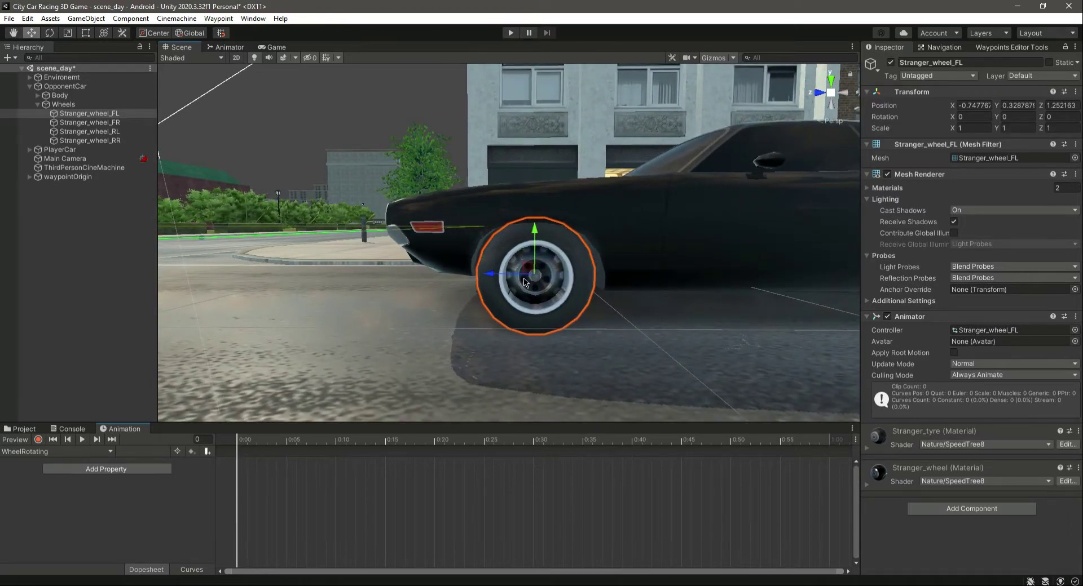
pyautogui.click(50, 33)
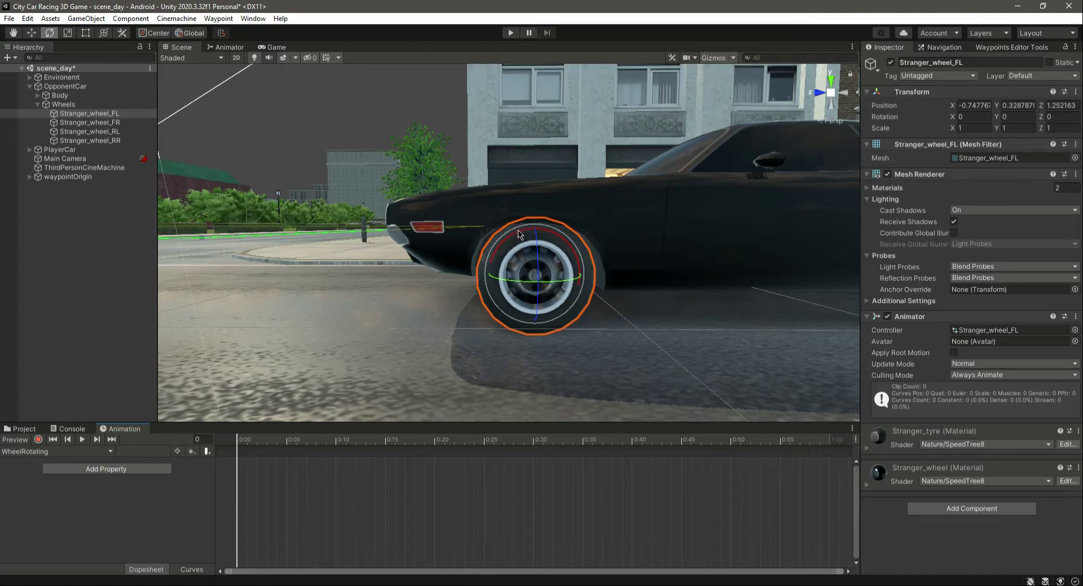
pyautogui.moveTo(519, 234); pyautogui.dragTo(570, 325)
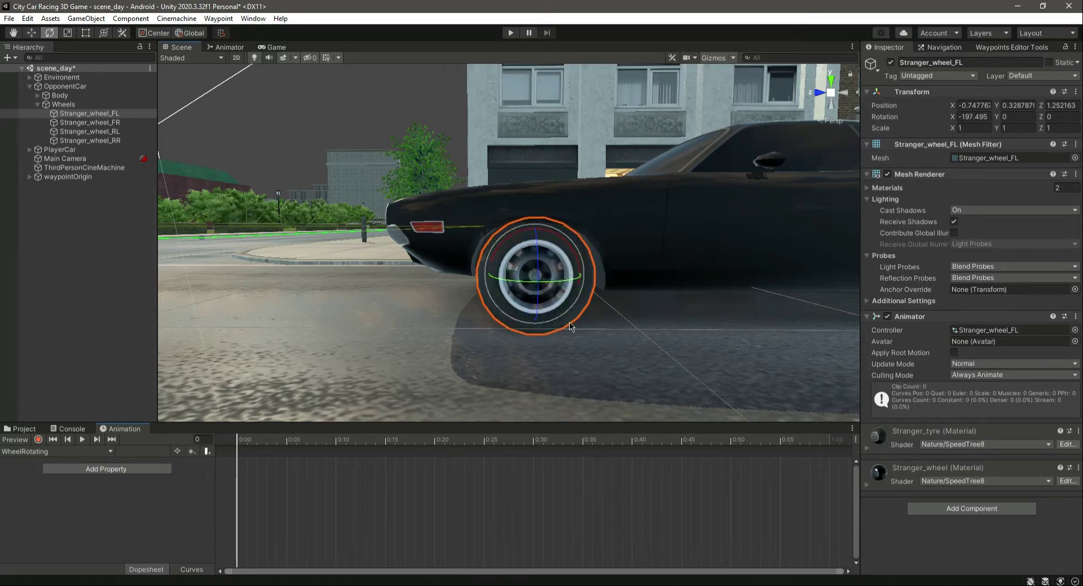
pyautogui.hotkey('ctrl', 'z')
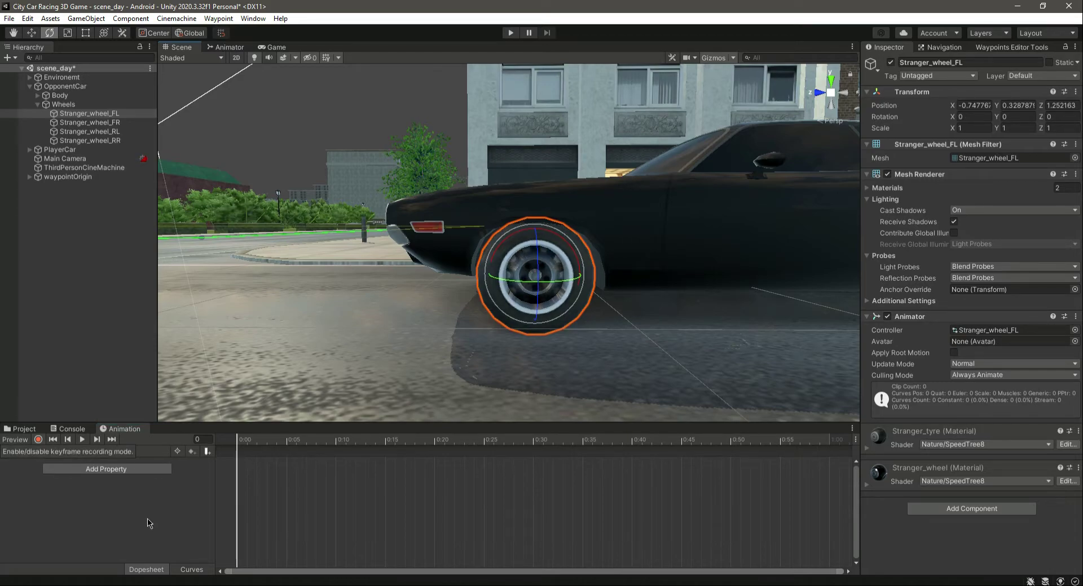
# Enable keyframe recording, save the scene, and key the front-left wheel's X rotation at about 18.2 degrees on frame 0
pyautogui.click(38, 439)
pyautogui.hotkey('ctrl', 's')
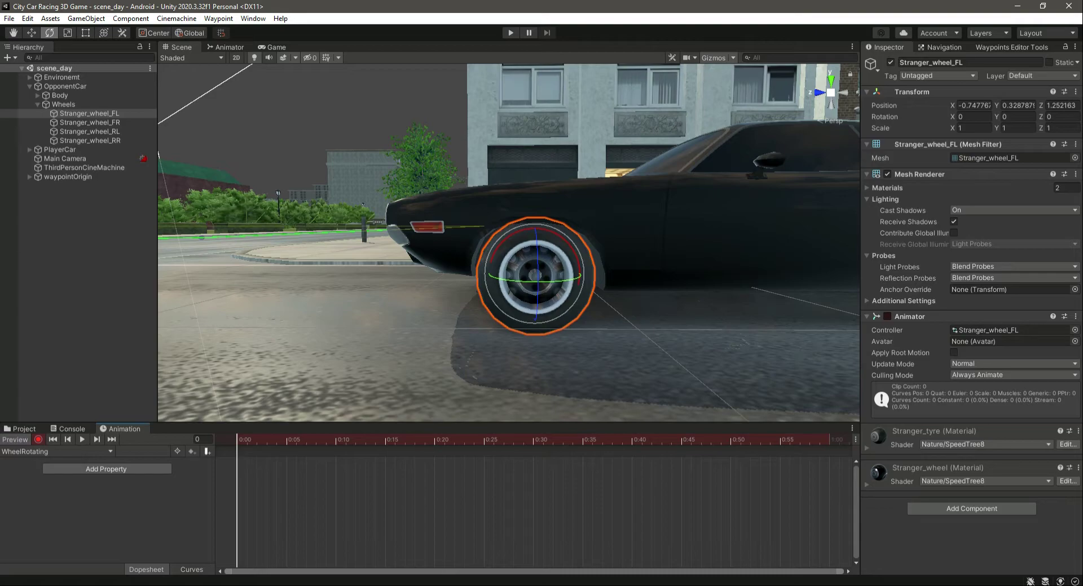
pyautogui.moveTo(511, 236); pyautogui.dragTo(499, 243)
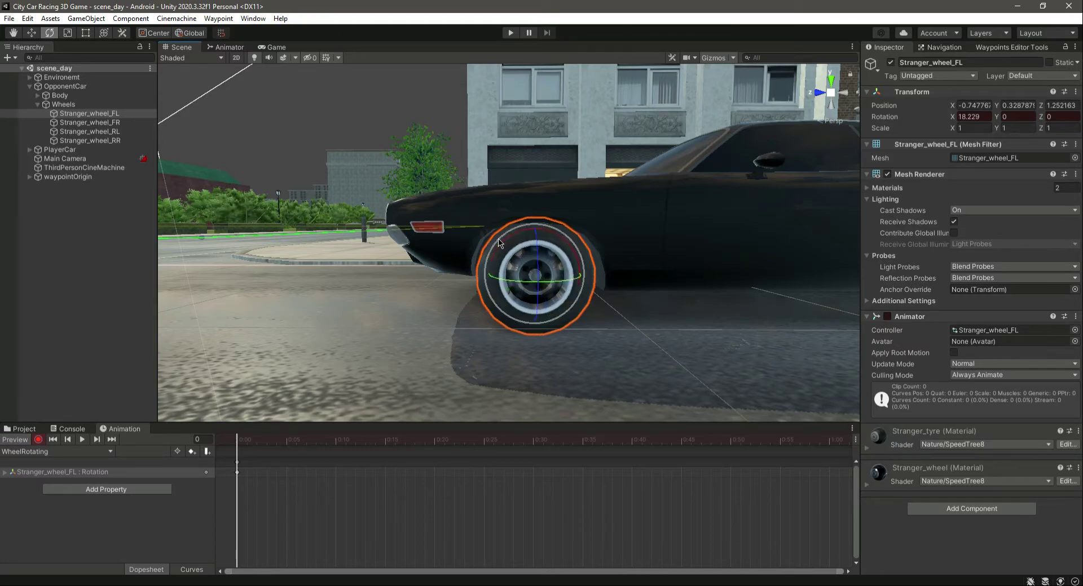
# Key the front-left wheel's X rotation at about 51.9 degrees on frame 5 and about 92.5 degrees on frame 10
pyautogui.moveTo(237, 440); pyautogui.dragTo(289, 442)
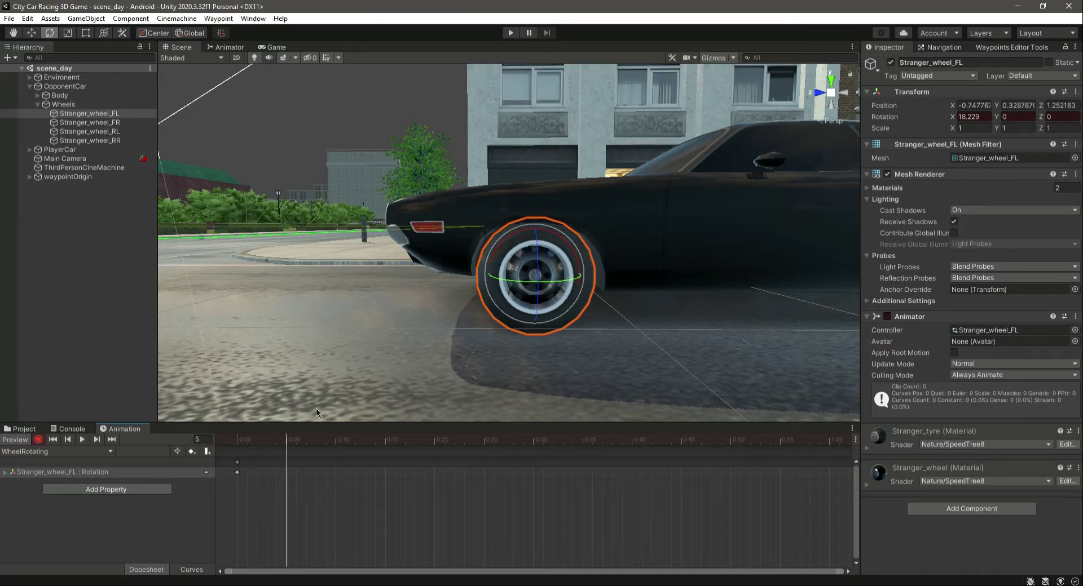
pyautogui.moveTo(519, 237); pyautogui.dragTo(477, 267)
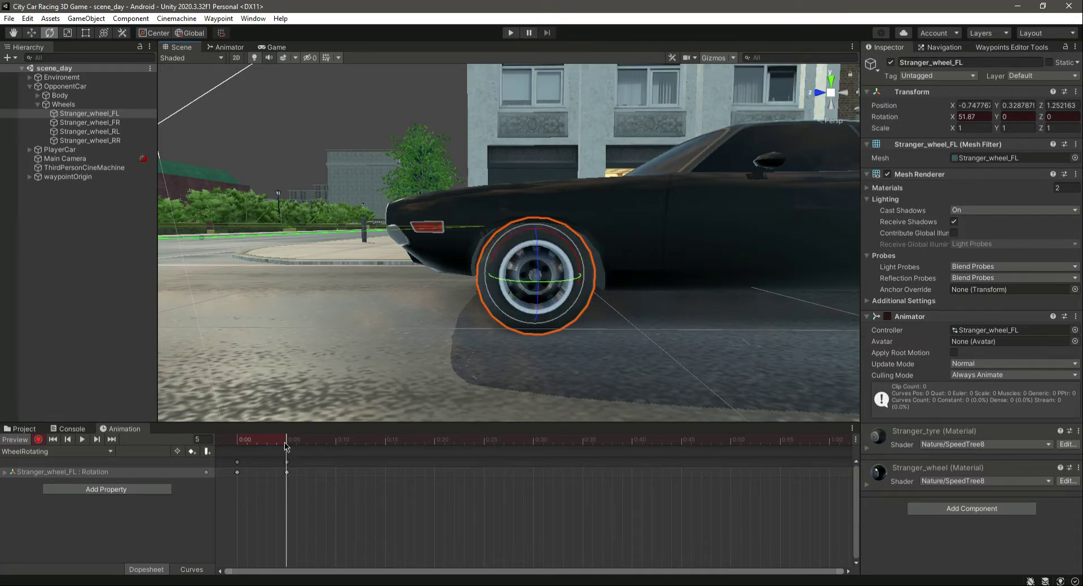
pyautogui.moveTo(287, 444); pyautogui.dragTo(336, 439)
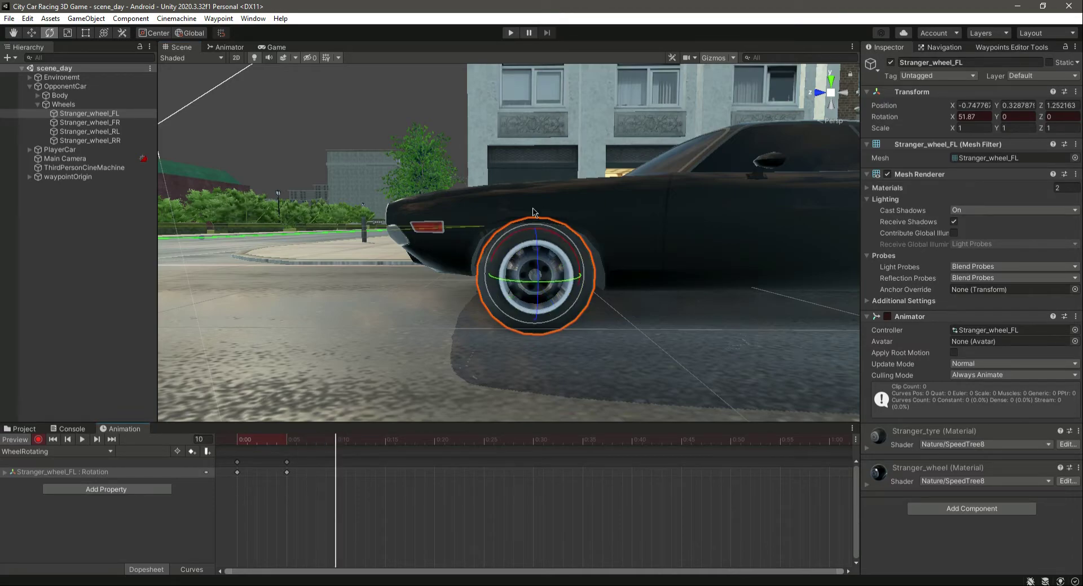
pyautogui.moveTo(515, 237); pyautogui.dragTo(478, 301)
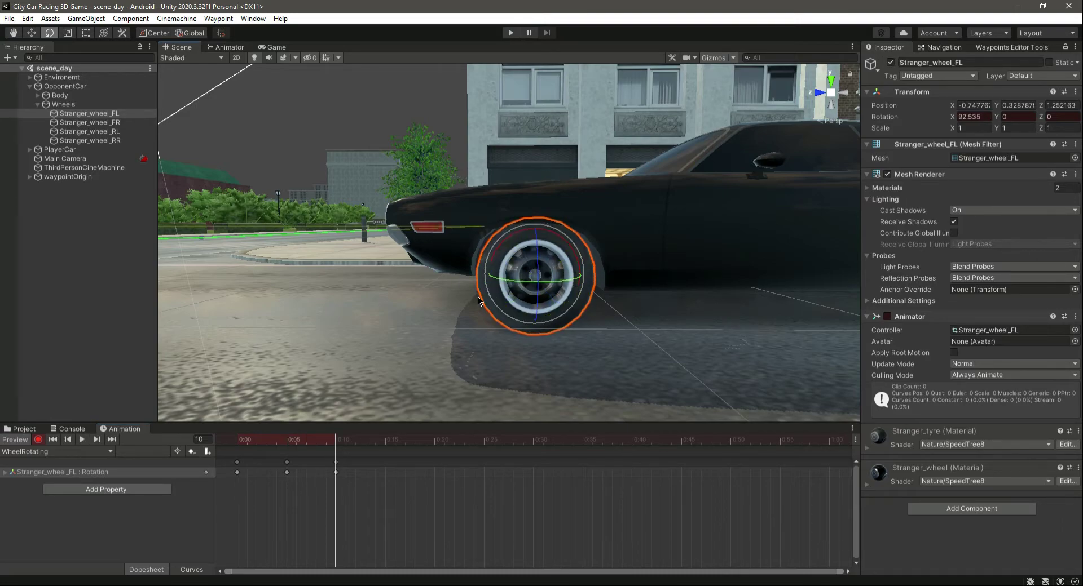
# Key the front-left wheel's X rotation at about 126.7 degrees on frame 15, and stop keyframe recording
pyautogui.moveTo(337, 440); pyautogui.dragTo(383, 443)
pyautogui.moveTo(505, 244); pyautogui.dragTo(485, 281)
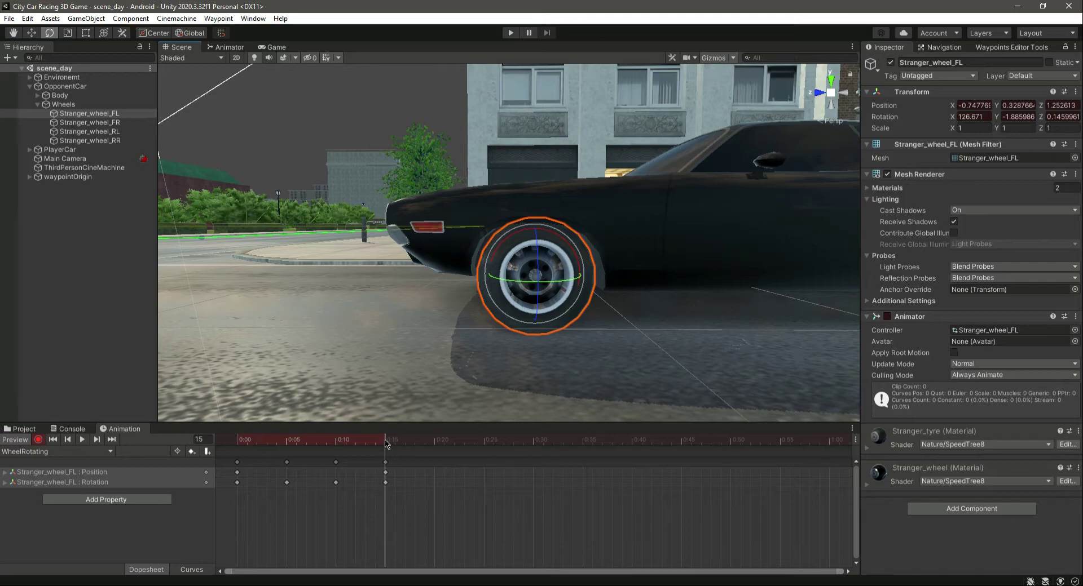
pyautogui.moveTo(386, 444); pyautogui.dragTo(435, 445)
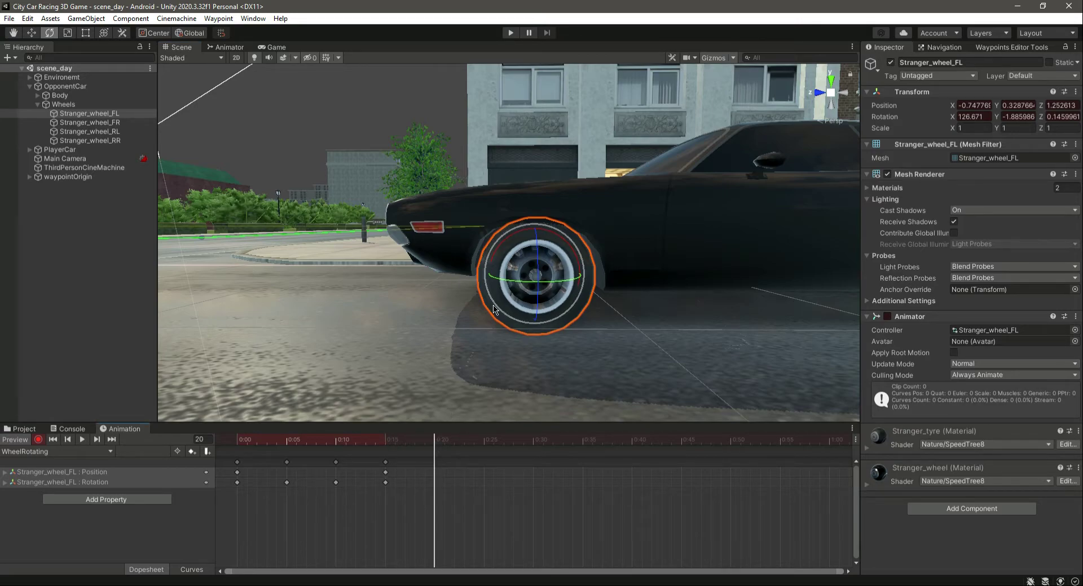
pyautogui.click(38, 442)
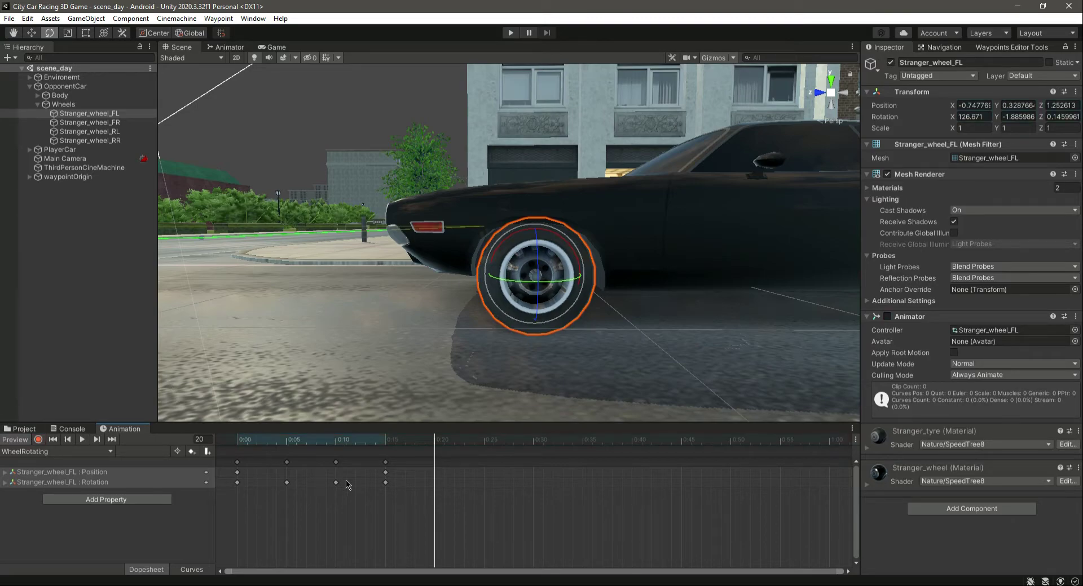
# Preview the WheelRotating clip by playing it and scrubbing through its timeline
pyautogui.click(83, 440)
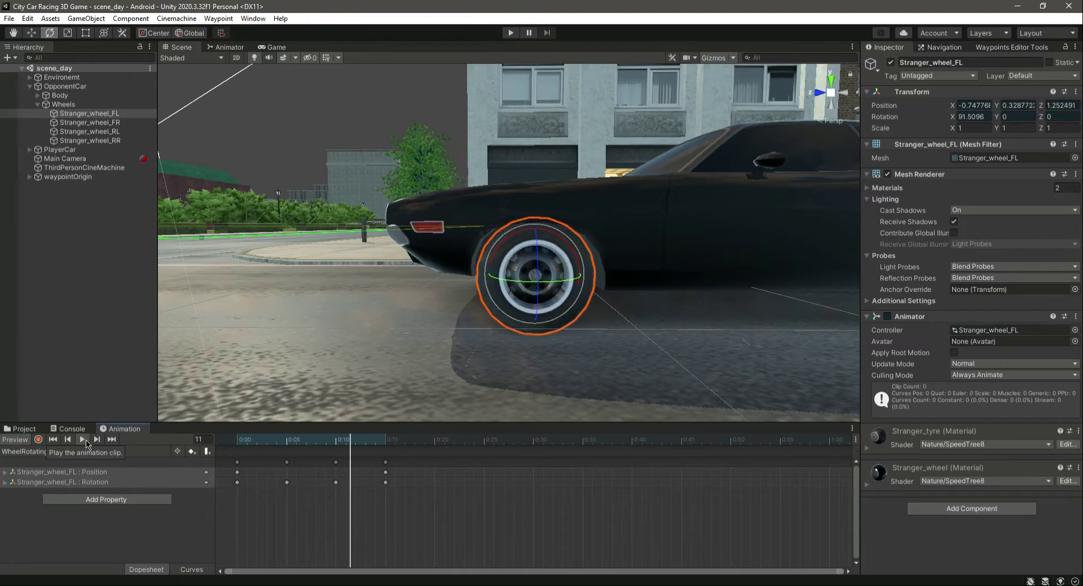
pyautogui.click(238, 441)
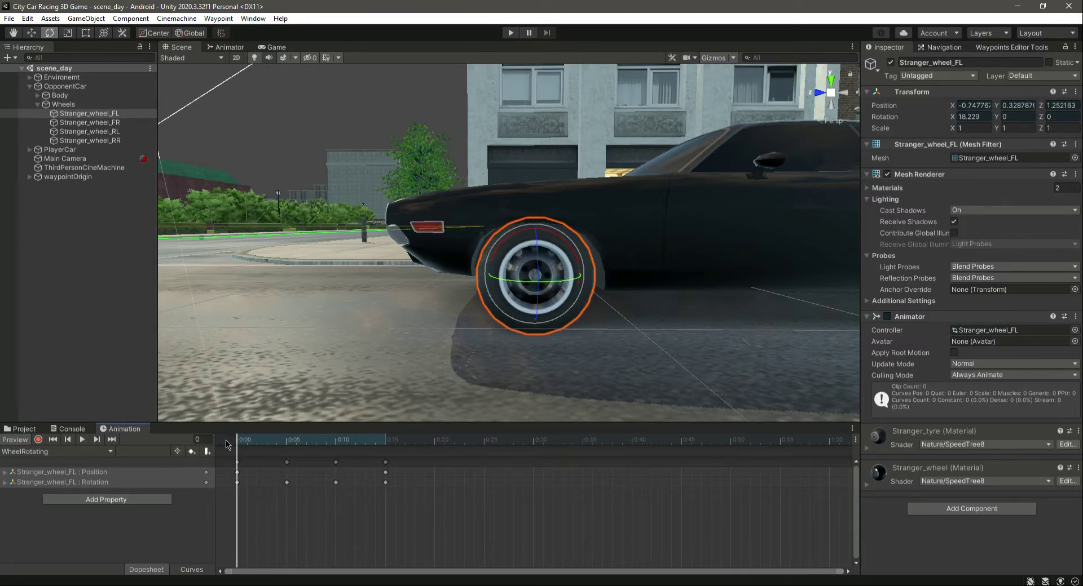
pyautogui.moveTo(239, 443)
pyautogui.mouseDown()
pyautogui.moveTo(387, 443)
pyautogui.moveTo(248, 445)
pyautogui.mouseUp()
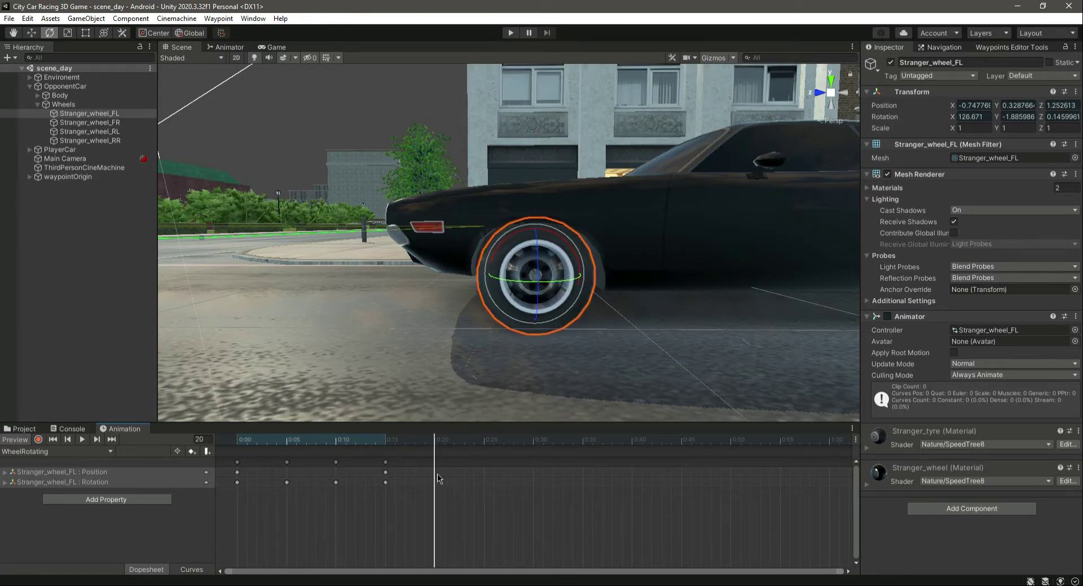
# Delete the front-left wheel's Position track from the WheelRotating clip, keeping Rotation, and play the clip to check it
pyautogui.click(103, 470)
pyautogui.click(85, 474)
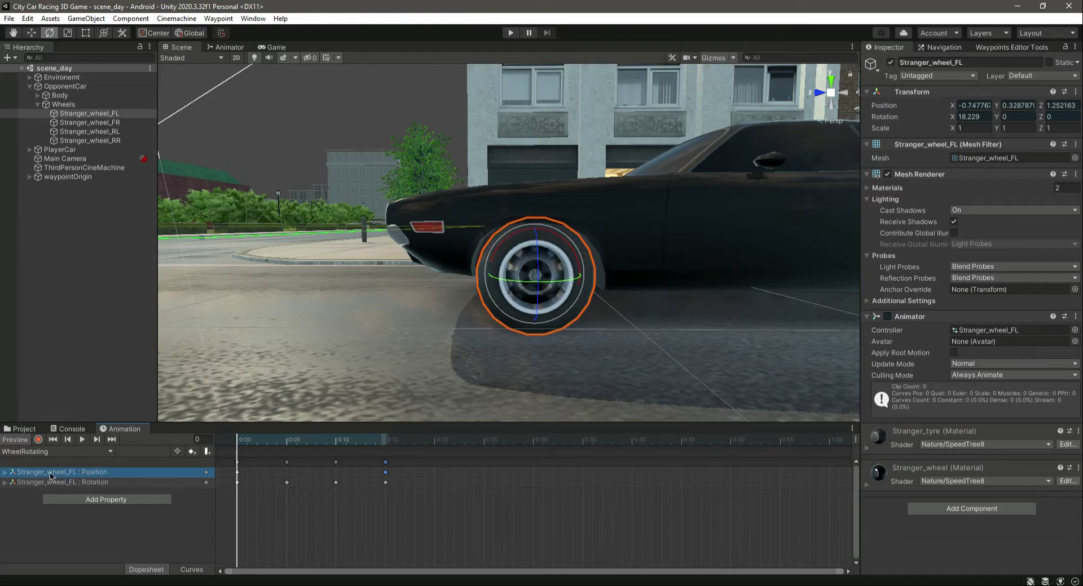
pyautogui.click(98, 483)
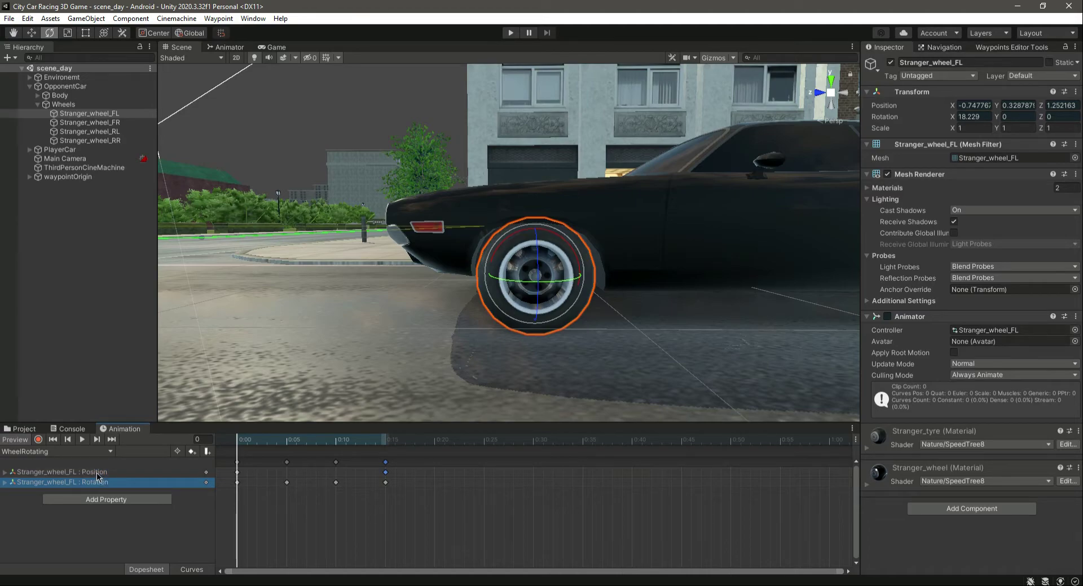
pyautogui.click(99, 474)
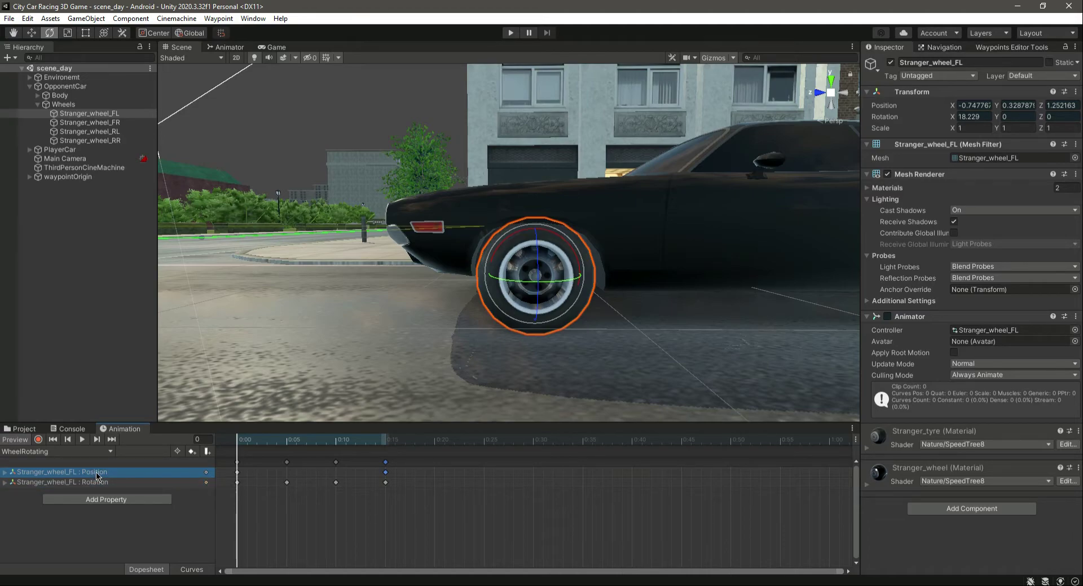
pyautogui.press('Delete')
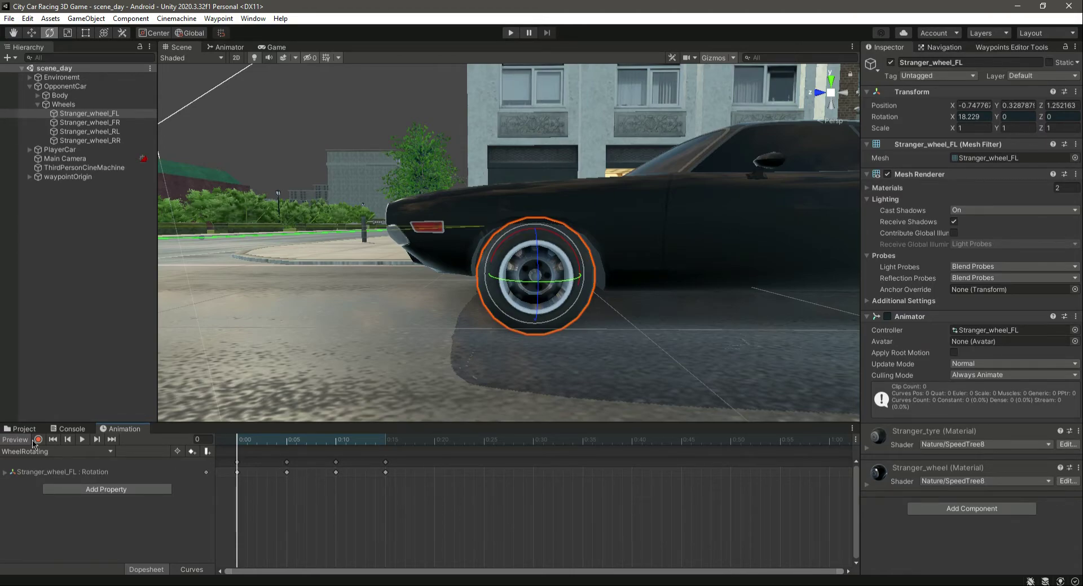
pyautogui.click(83, 440)
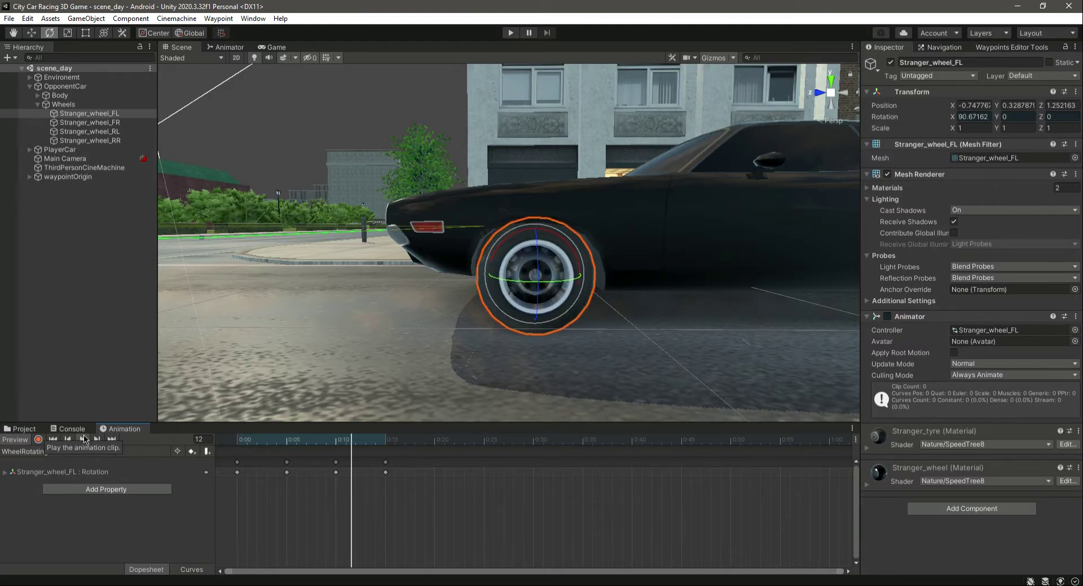
pyautogui.click(83, 440)
# Enable the Animator component on Stranger_wheel_FL and copy the component
pyautogui.click(887, 316)
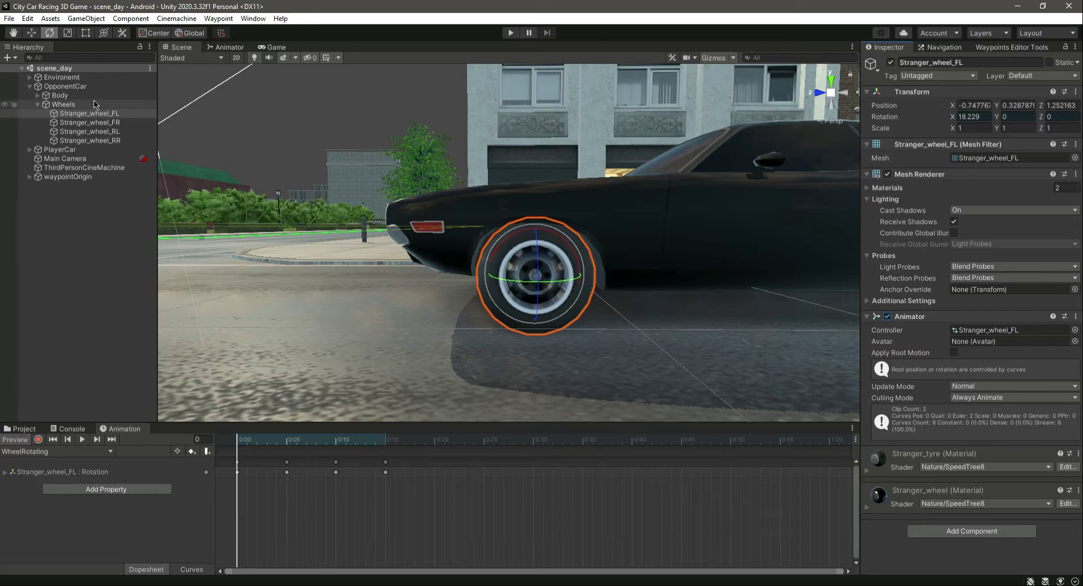
pyautogui.click(24, 430)
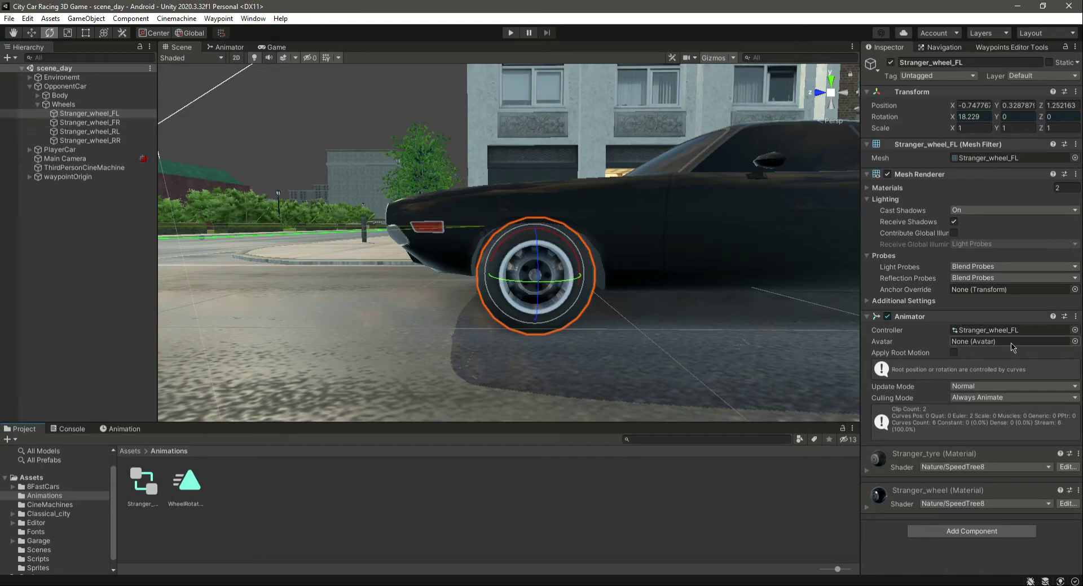
pyautogui.click(1075, 316)
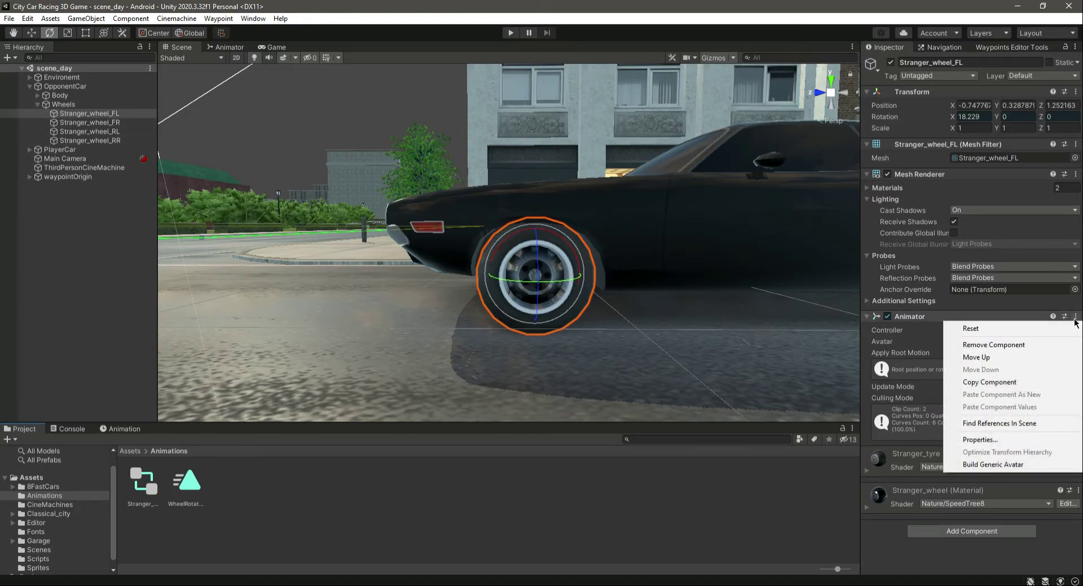
pyautogui.click(1017, 383)
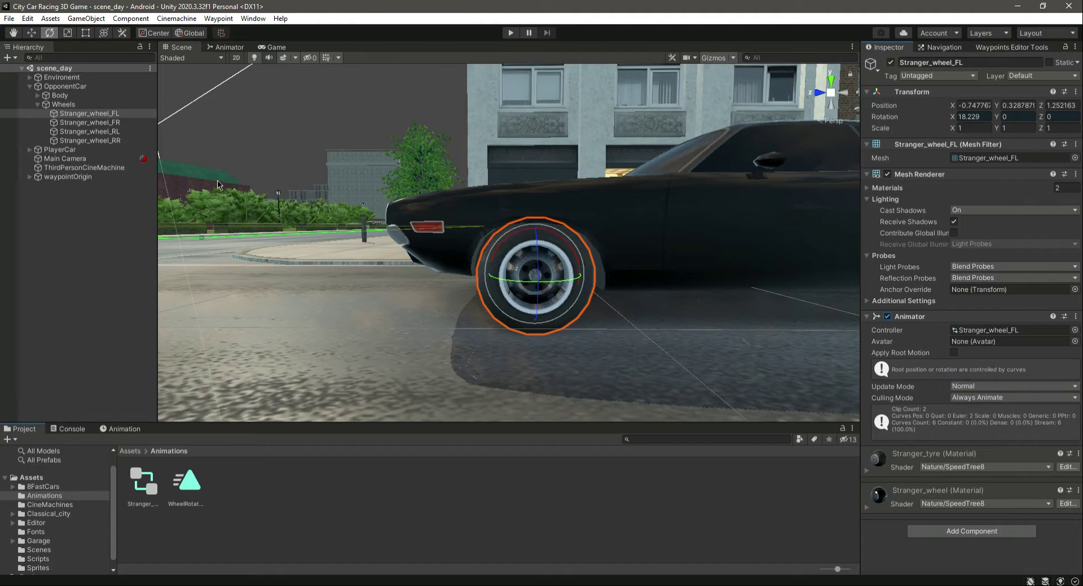
# Paste the copied Animator as a new component onto Stranger_wheel_FR, Stranger_wheel_RL and Stranger_wheel_RR, and save the scene
pyautogui.click(102, 122)
pyautogui.keyDown('ctrl'); pyautogui.click(109, 132); pyautogui.keyUp('ctrl')
pyautogui.keyDown('ctrl'); pyautogui.click(118, 140); pyautogui.keyUp('ctrl')
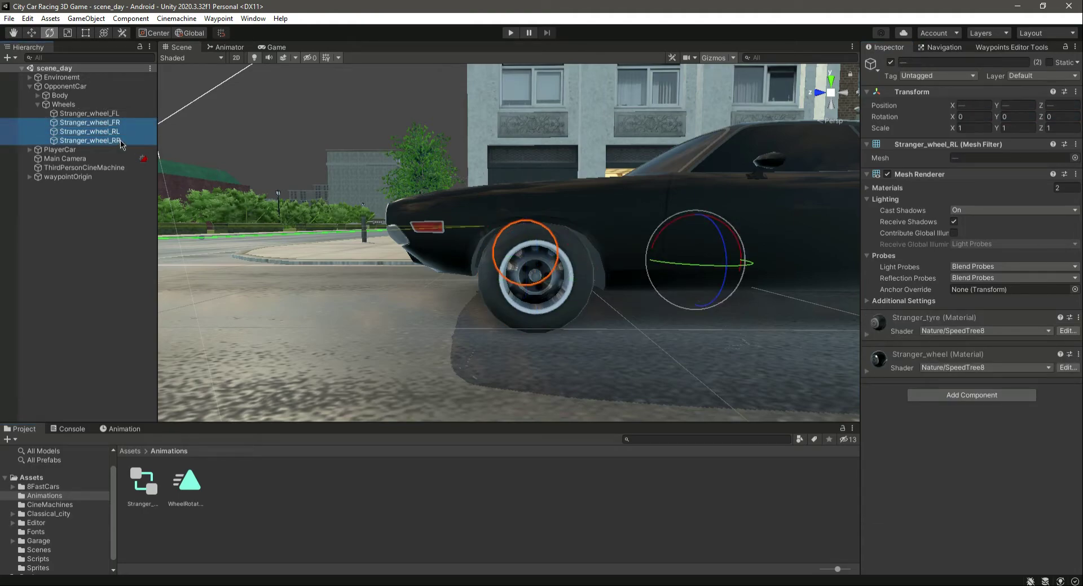
pyautogui.click(1079, 355)
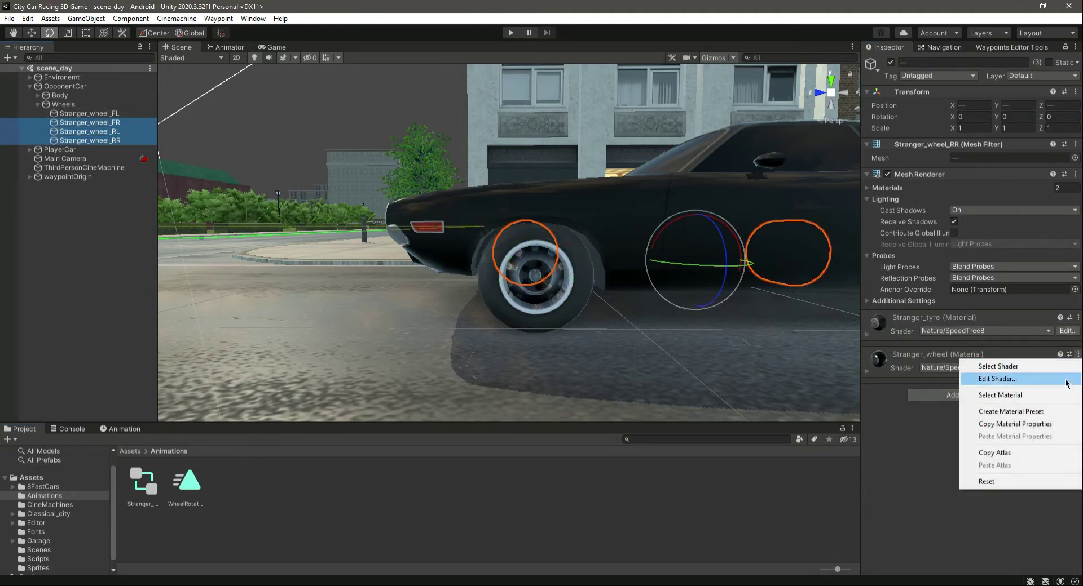
pyautogui.click(1075, 175)
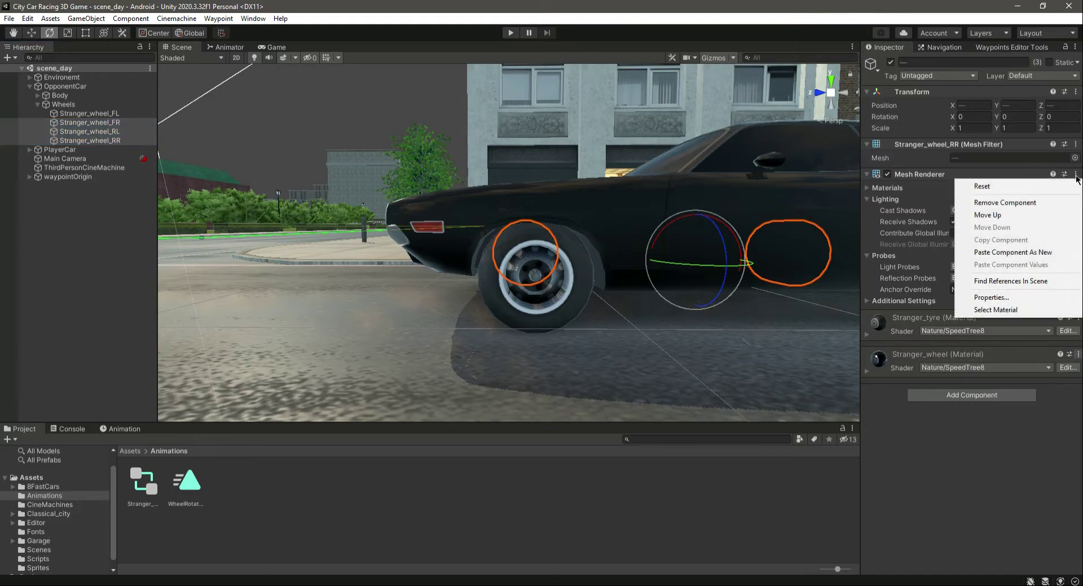
pyautogui.click(981, 252)
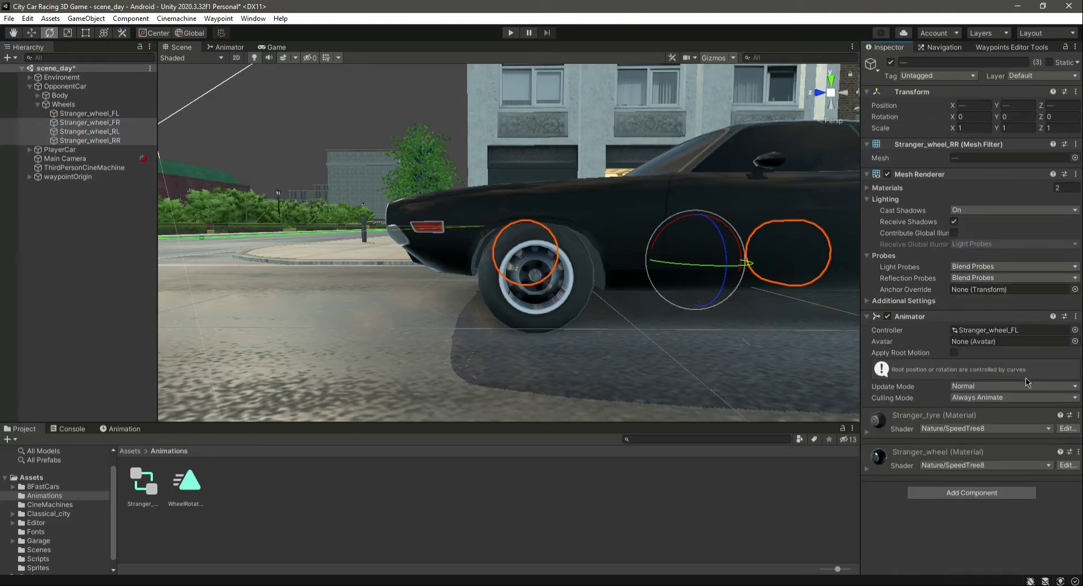
pyautogui.hotkey('ctrl', 's')
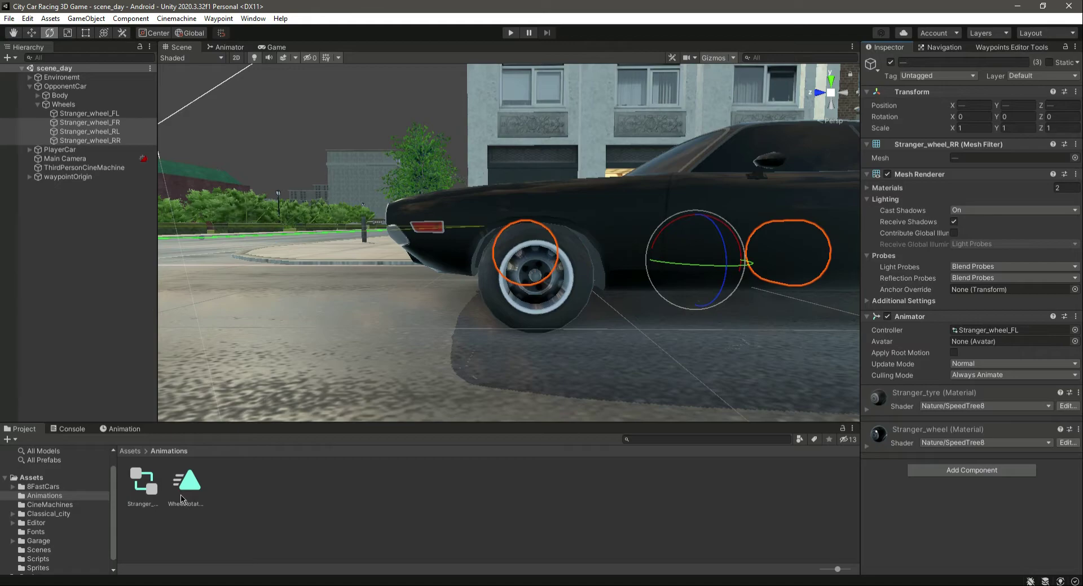
# Reposition the WheelRotating state beside Entry in the Stranger_wheel_FL controller, and check its clip's loop settings
pyautogui.doubleClick(149, 480)
pyautogui.moveTo(444, 75); pyautogui.dragTo(511, 130)
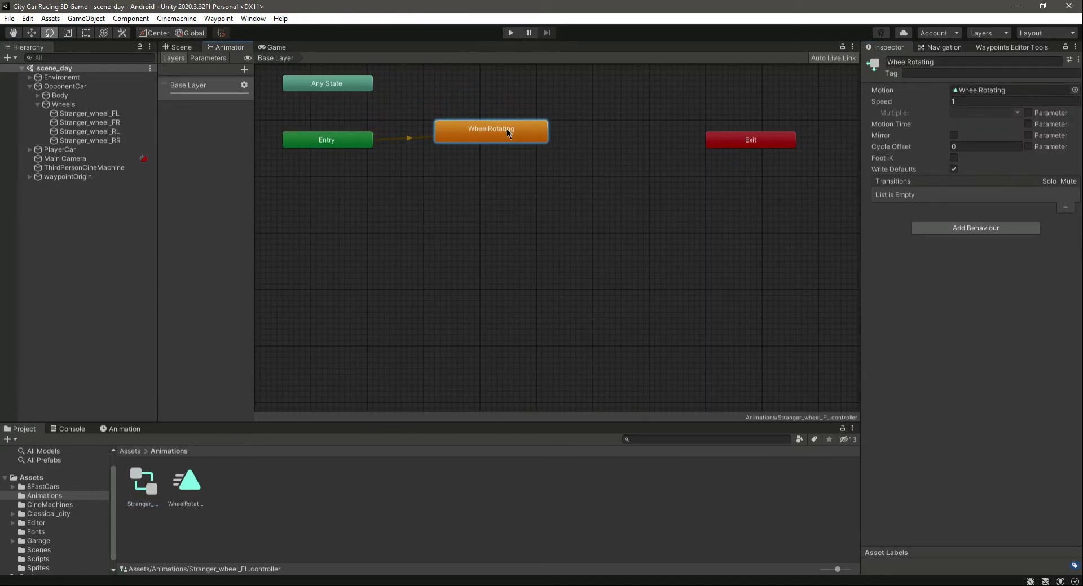
pyautogui.doubleClick(506, 130)
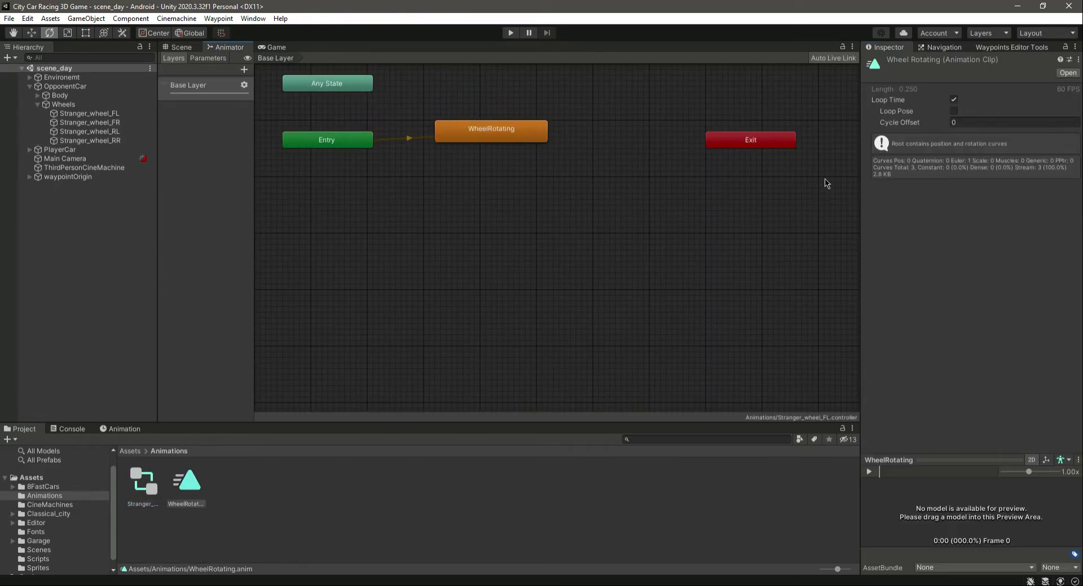
pyautogui.click(953, 112)
pyautogui.click(181, 48)
pyautogui.click(181, 48)
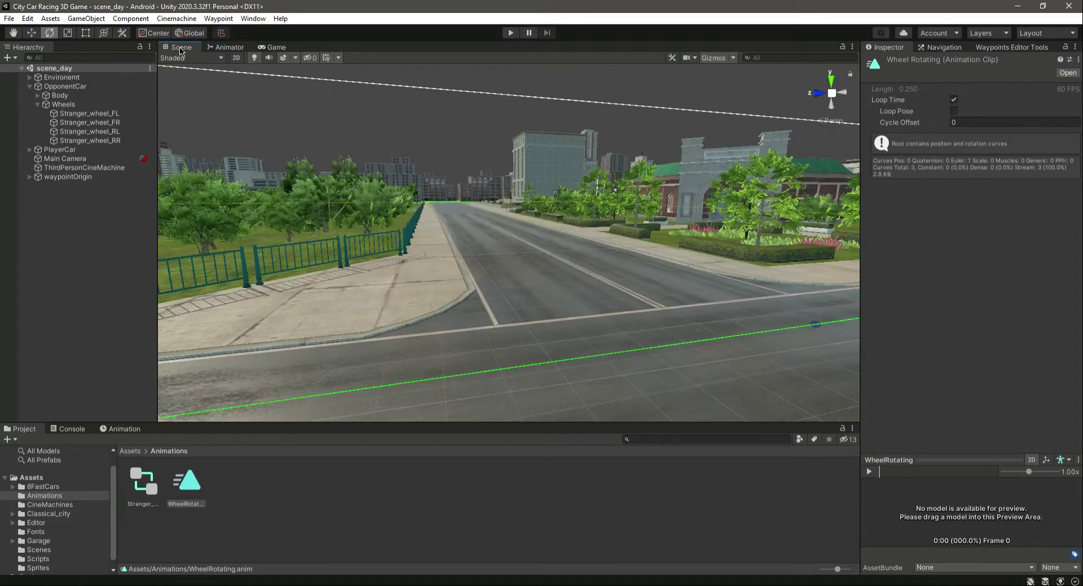
# Speed up the WheelRotating clip by moving its keyframes from frames 5, 10 and 15 to frames 1, 2 and 3
pyautogui.doubleClick(66, 87)
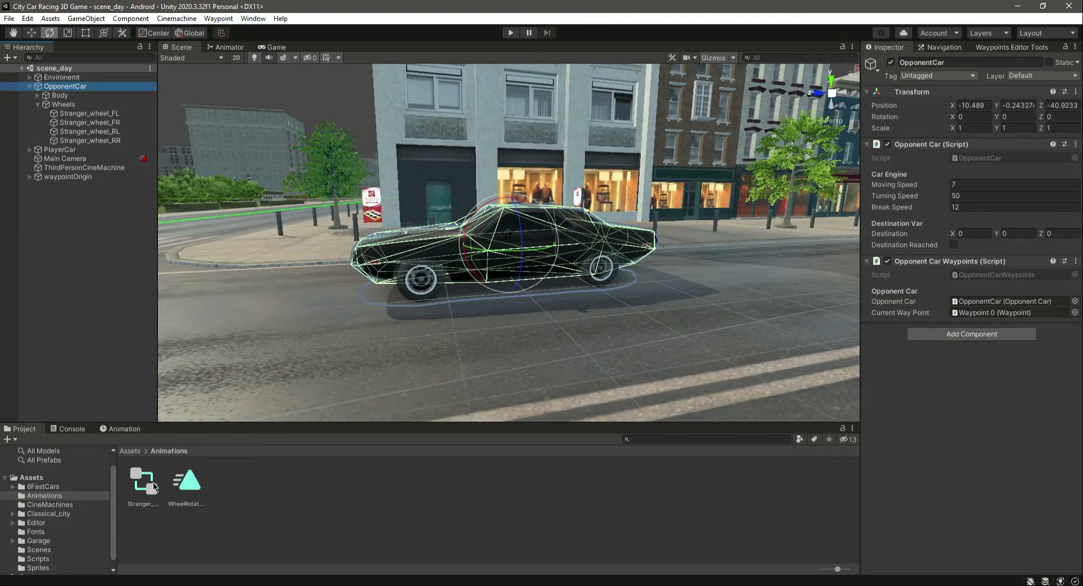
pyautogui.doubleClick(180, 485)
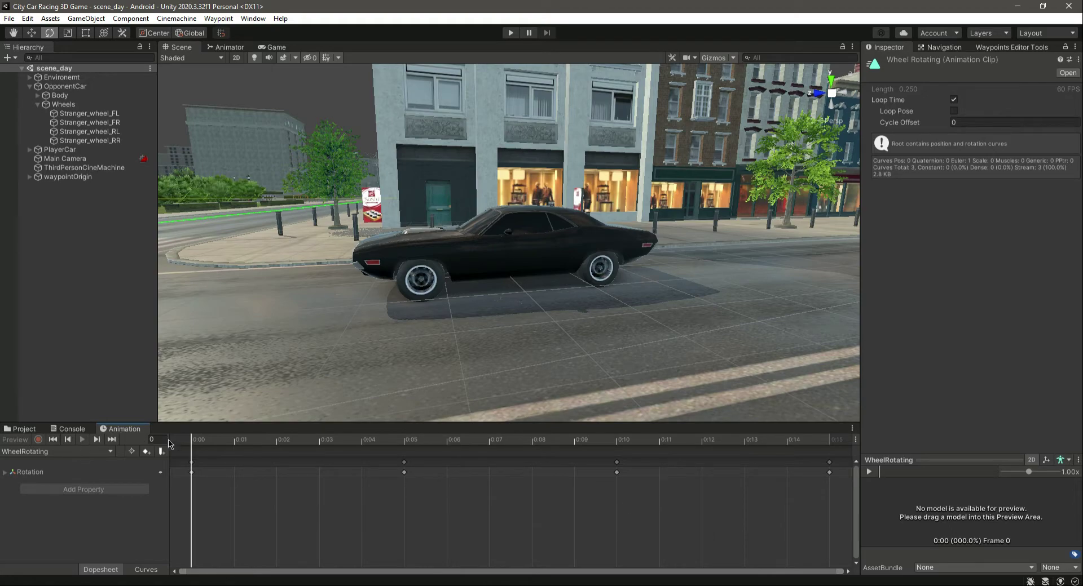
pyautogui.click(25, 429)
pyautogui.doubleClick(190, 477)
pyautogui.scroll(-5, 417, 495)
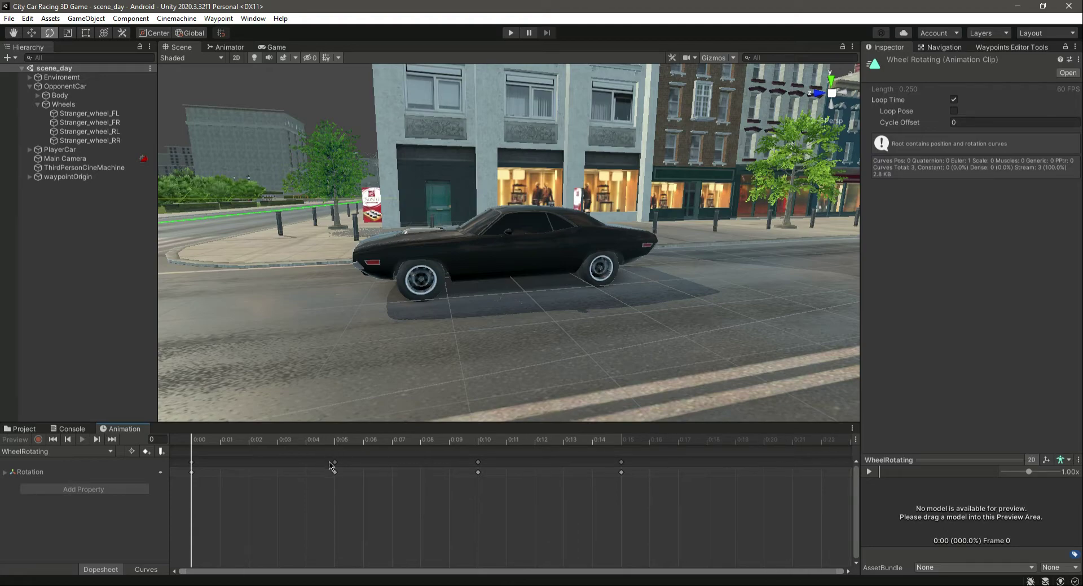
pyautogui.moveTo(334, 466); pyautogui.dragTo(240, 464)
pyautogui.moveTo(480, 472); pyautogui.dragTo(324, 475)
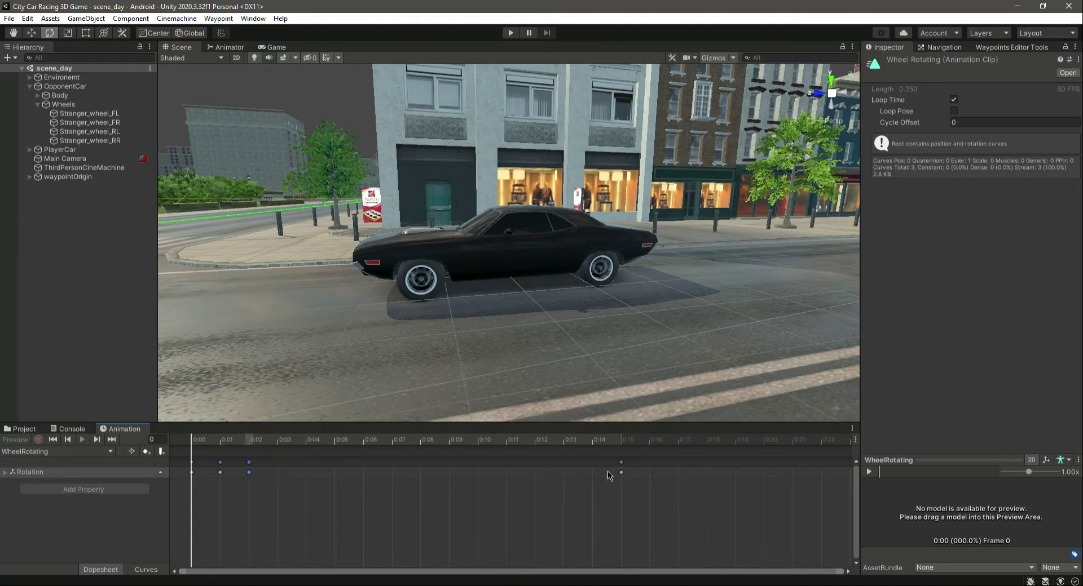
pyautogui.moveTo(622, 467); pyautogui.dragTo(279, 476)
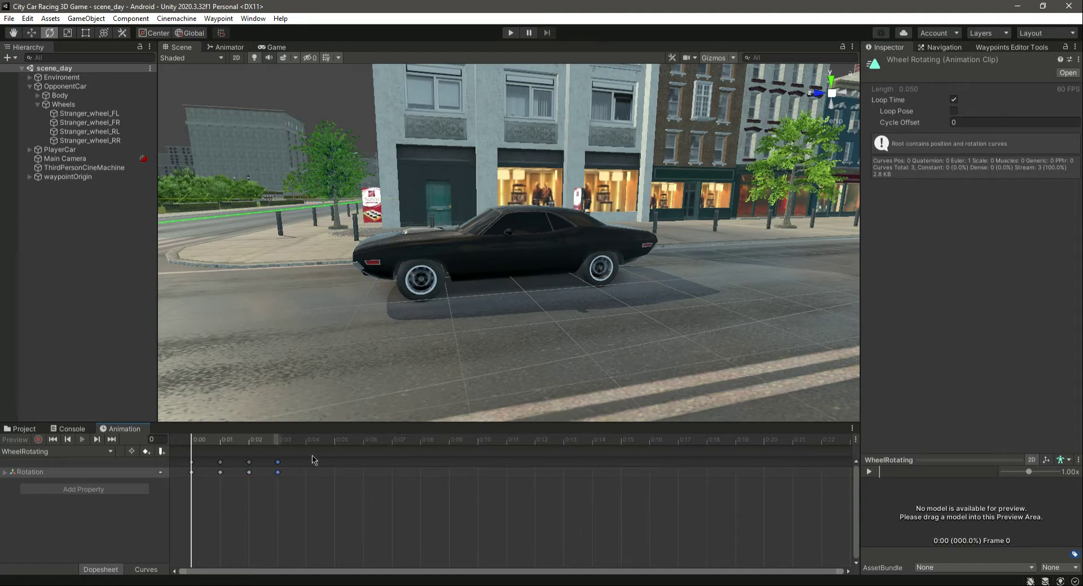
# Run the scene to examine the opponent car's wheel rotation in the Scene view, collapse the OpponentCar hierarchy, and stop playback
pyautogui.click(17, 430)
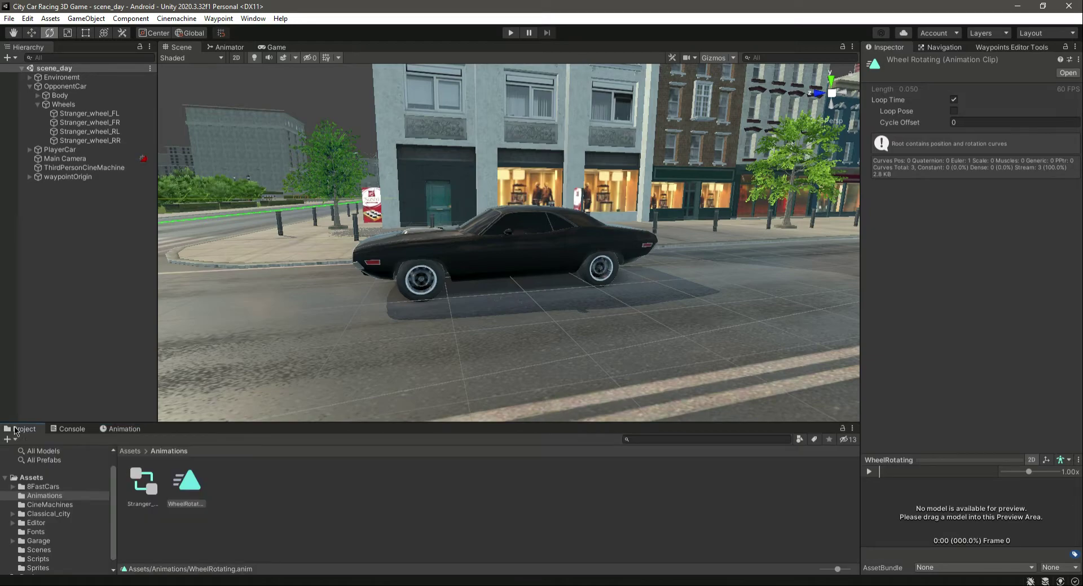
pyautogui.click(510, 32)
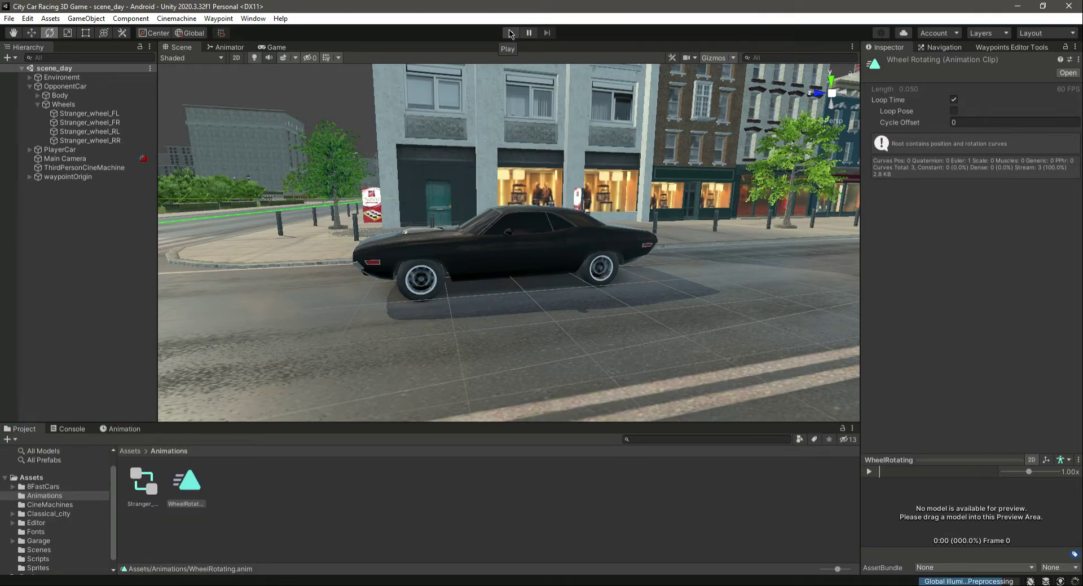
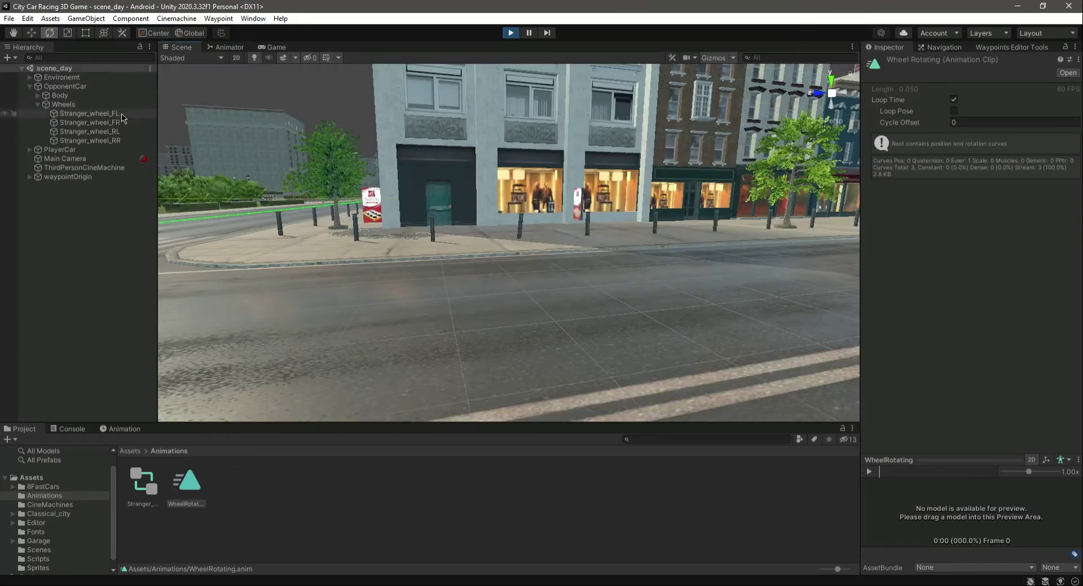
pyautogui.moveTo(282, 252); pyautogui.dragTo(322, 255, button='right')
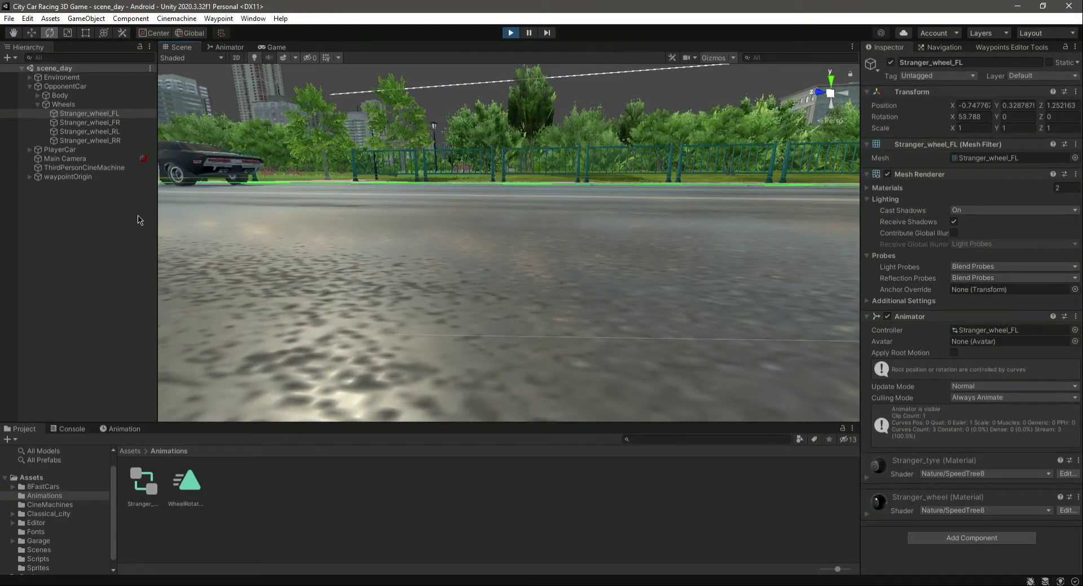
pyautogui.click(37, 105)
pyautogui.click(30, 87)
pyautogui.click(73, 183)
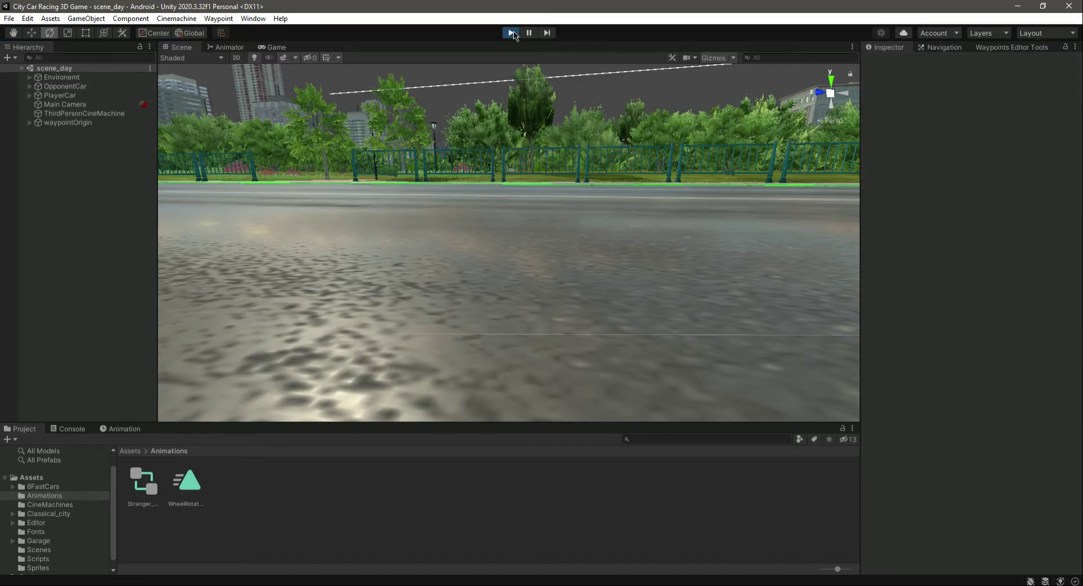
pyautogui.click(512, 34)
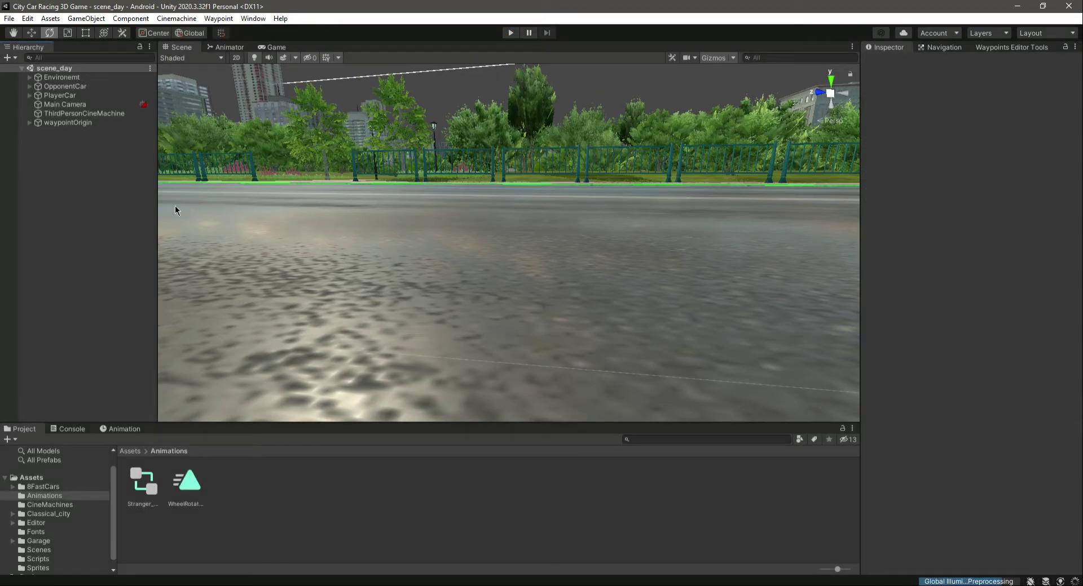
# Focus on OpponentCar and create a new Camera object at the root of the scene
pyautogui.doubleClick(65, 87)
pyautogui.keyDown('alt'); pyautogui.moveTo(541, 254); pyautogui.dragTo(557, 256); pyautogui.keyUp('alt')
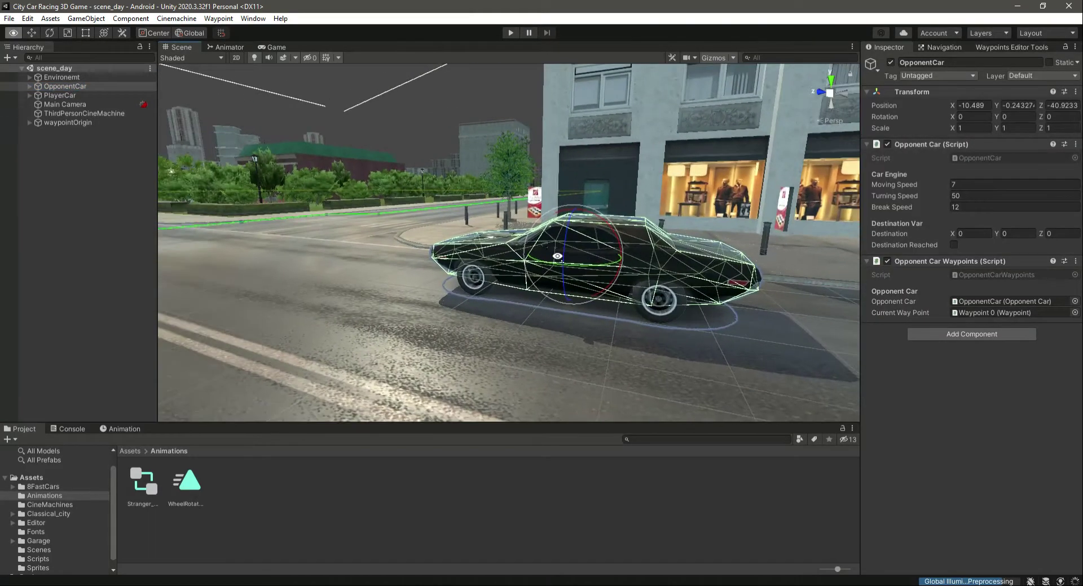
pyautogui.click(713, 57)
pyautogui.scroll(5, 508, 254)
pyautogui.click(83, 176)
pyautogui.moveTo(430, 247); pyautogui.dragTo(485, 321, button='right')
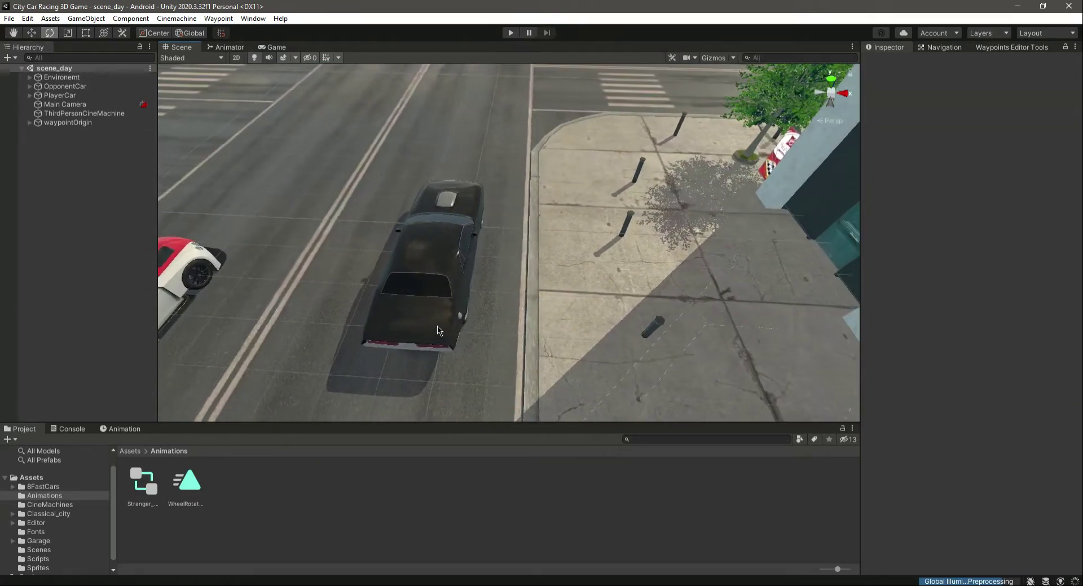
pyautogui.rightClick(96, 162)
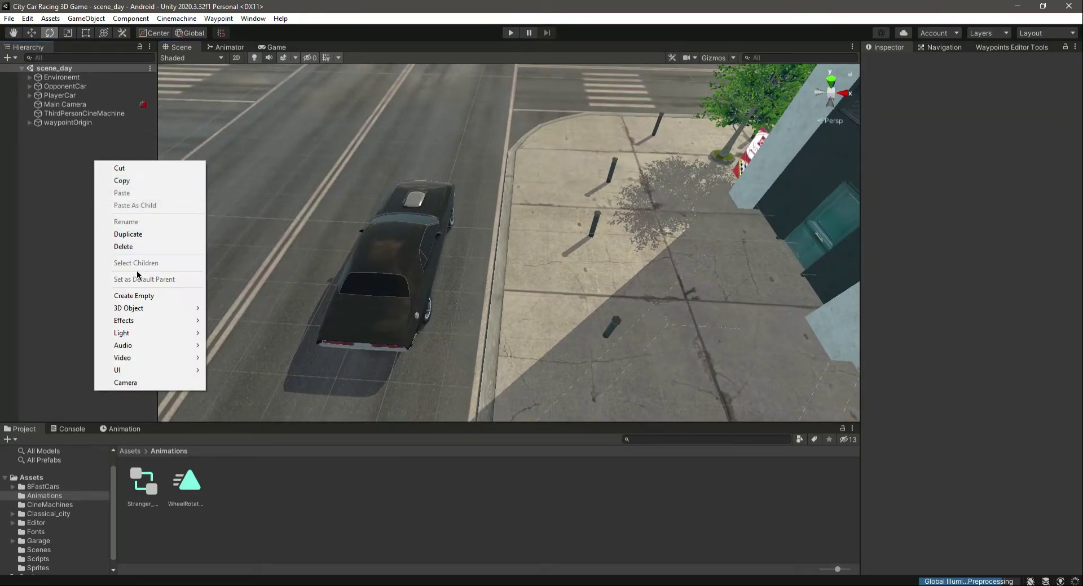
pyautogui.click(141, 381)
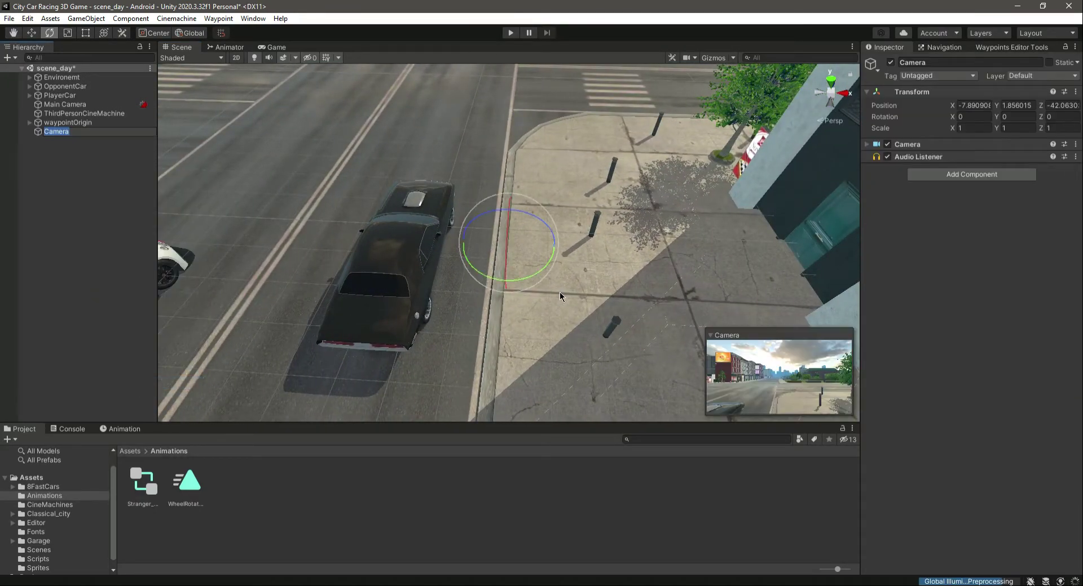
# Position the new Camera near OpponentCar's rear wheel at about X -8.27, Y 0.15, Z -42.98, turn it about -46° around Y, and save
pyautogui.click(33, 34)
pyautogui.moveTo(555, 244); pyautogui.dragTo(471, 245)
pyautogui.click(434, 217)
pyautogui.click(434, 217)
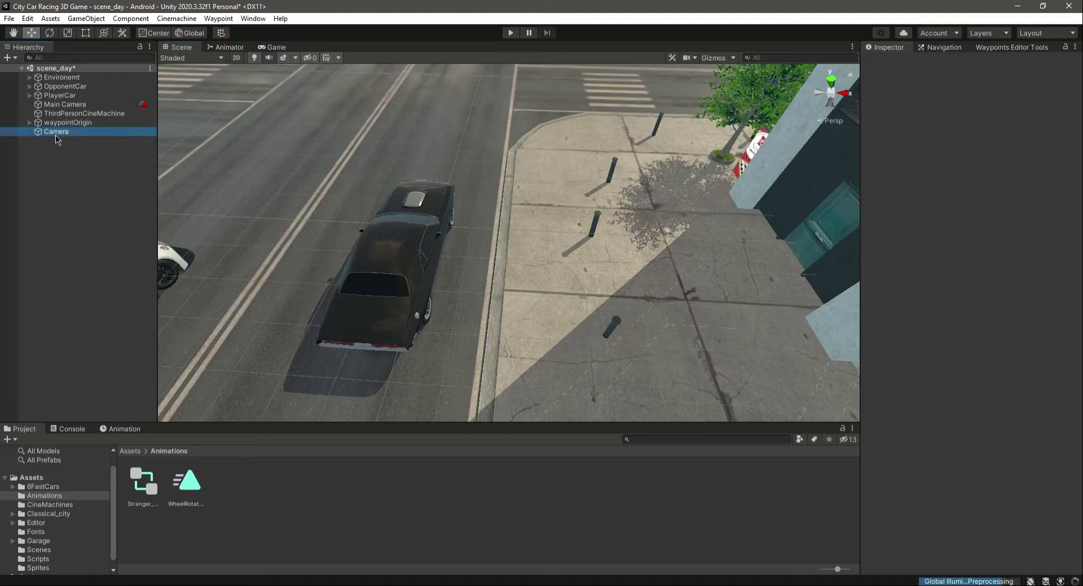
pyautogui.moveTo(438, 211); pyautogui.dragTo(453, 305)
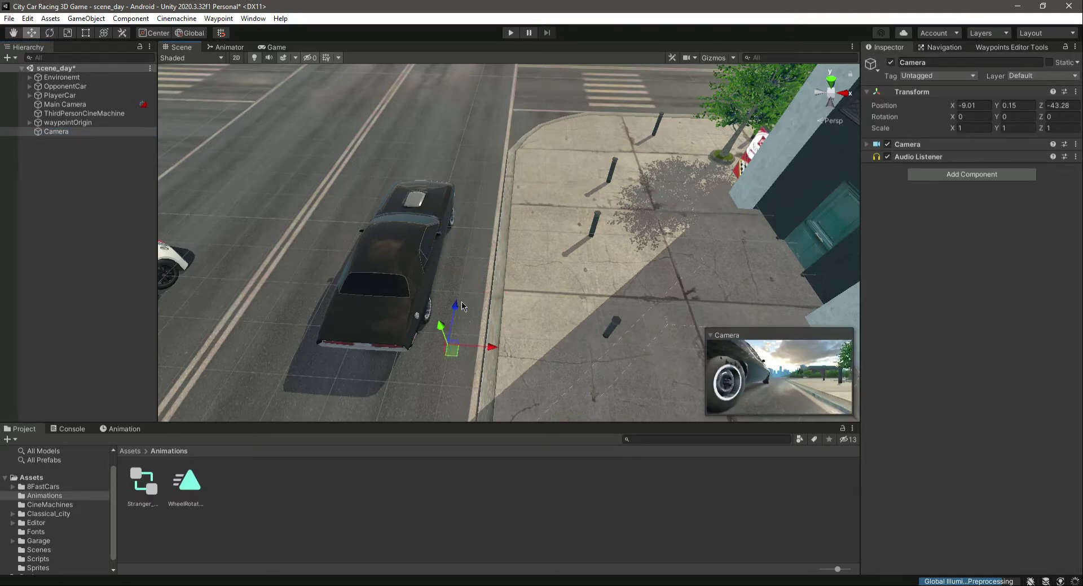
pyautogui.click(49, 34)
pyautogui.moveTo(463, 386); pyautogui.dragTo(533, 355)
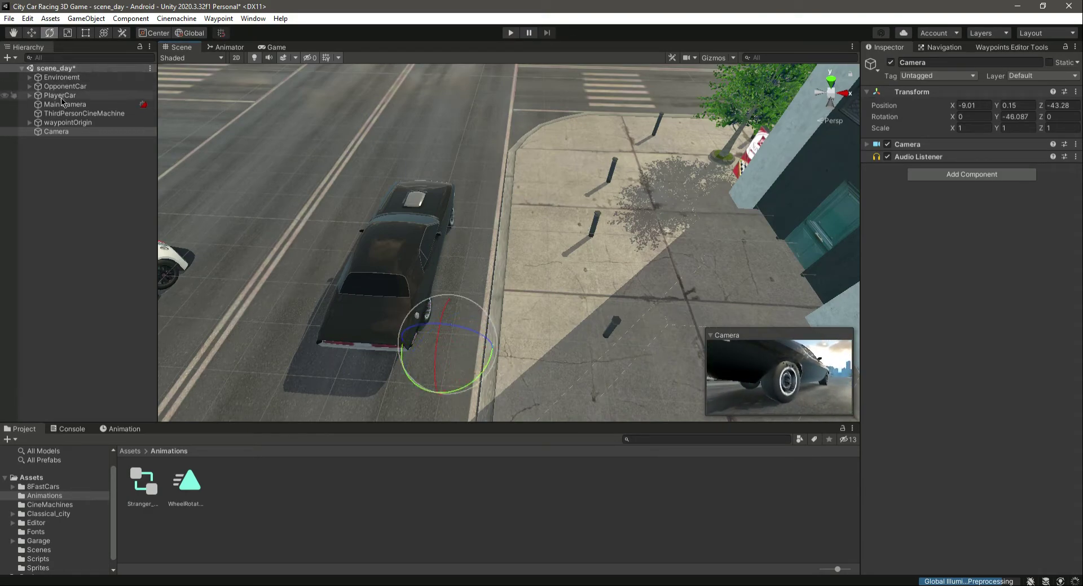
pyautogui.click(31, 32)
pyautogui.moveTo(454, 314); pyautogui.dragTo(534, 334)
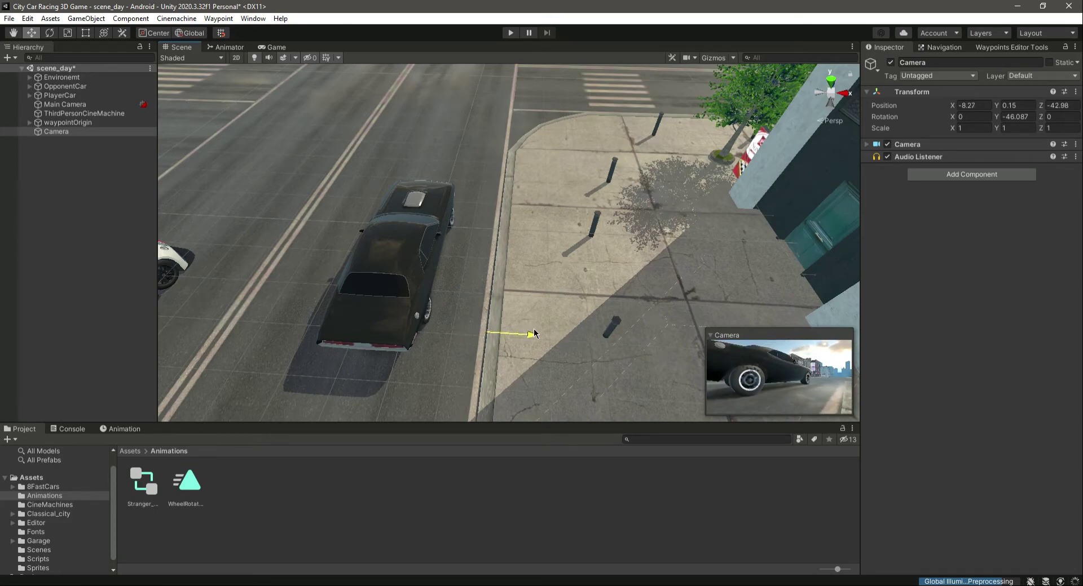
pyautogui.hotkey('ctrl', 's')
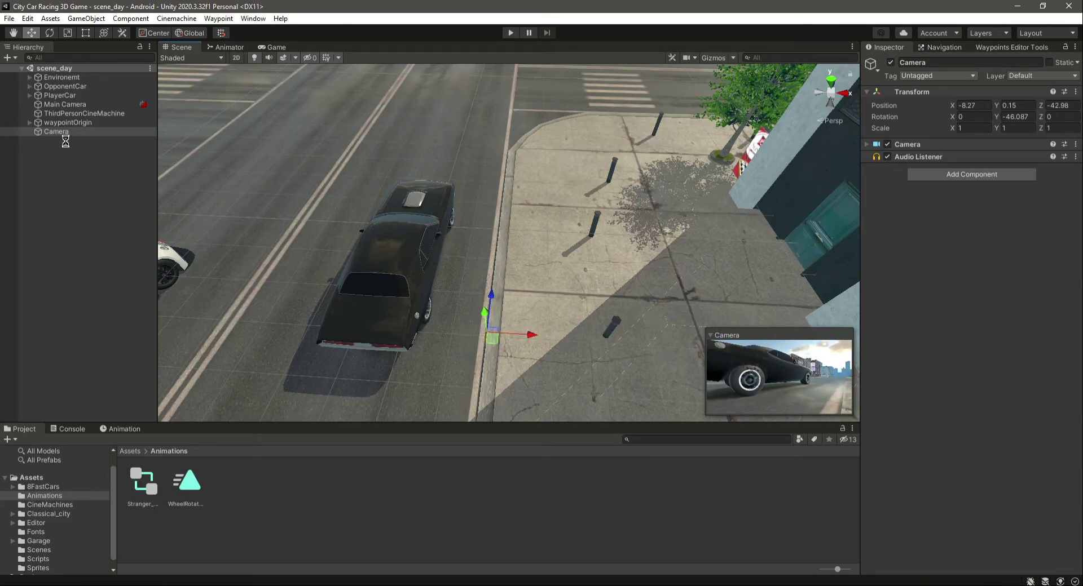
# Make the new Camera a child of OpponentCar and save the scene
pyautogui.moveTo(54, 138); pyautogui.dragTo(70, 91)
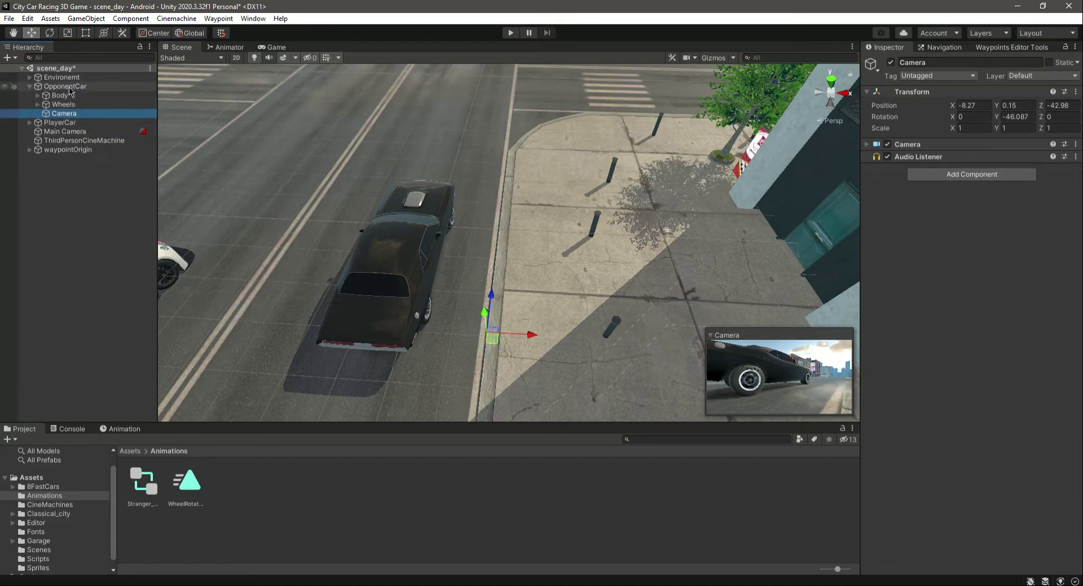
pyautogui.click(29, 86)
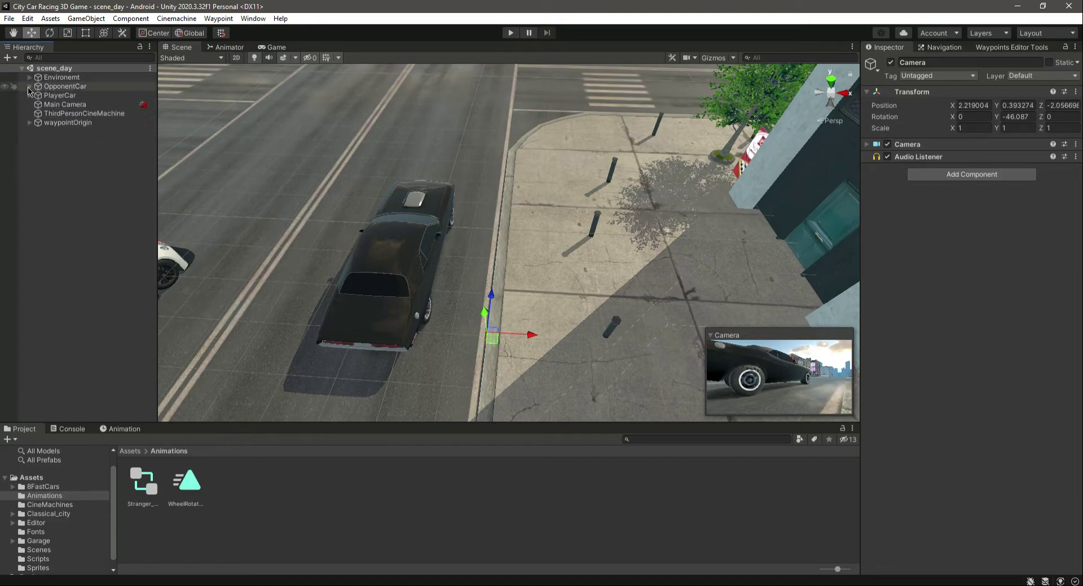
# Run the scene in the Game view to examine the wheel rotation through the new camera, stop playback, and check the console
pyautogui.click(280, 47)
pyautogui.click(509, 34)
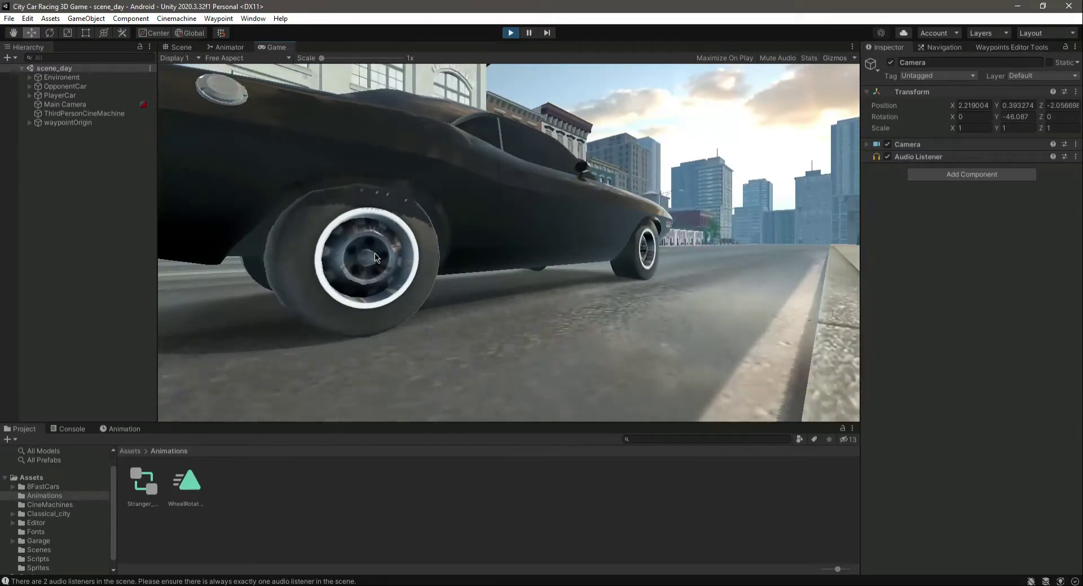
pyautogui.click(510, 34)
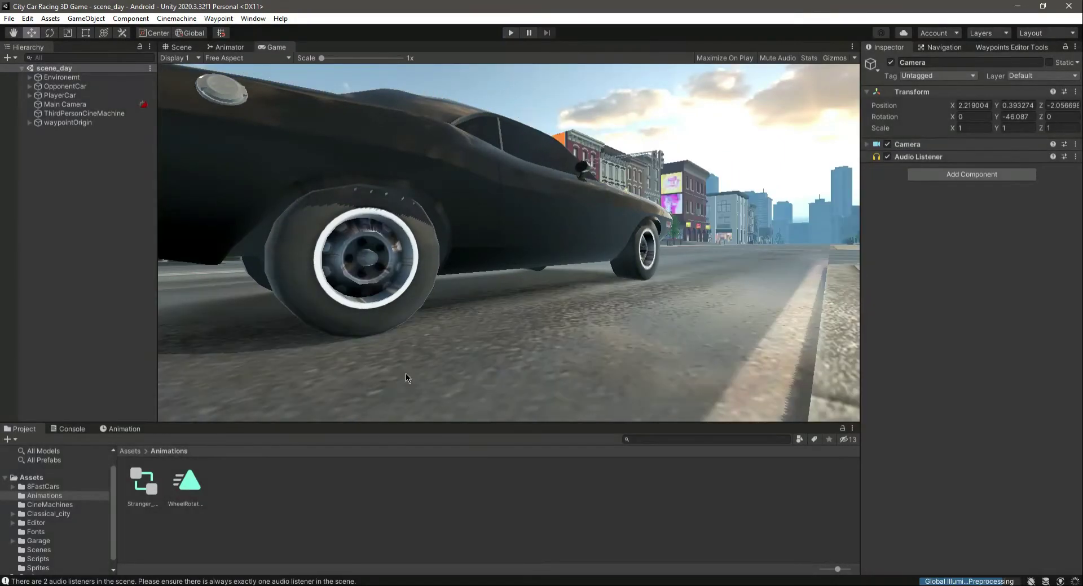
pyautogui.click(249, 582)
pyautogui.click(7, 439)
pyautogui.click(14, 431)
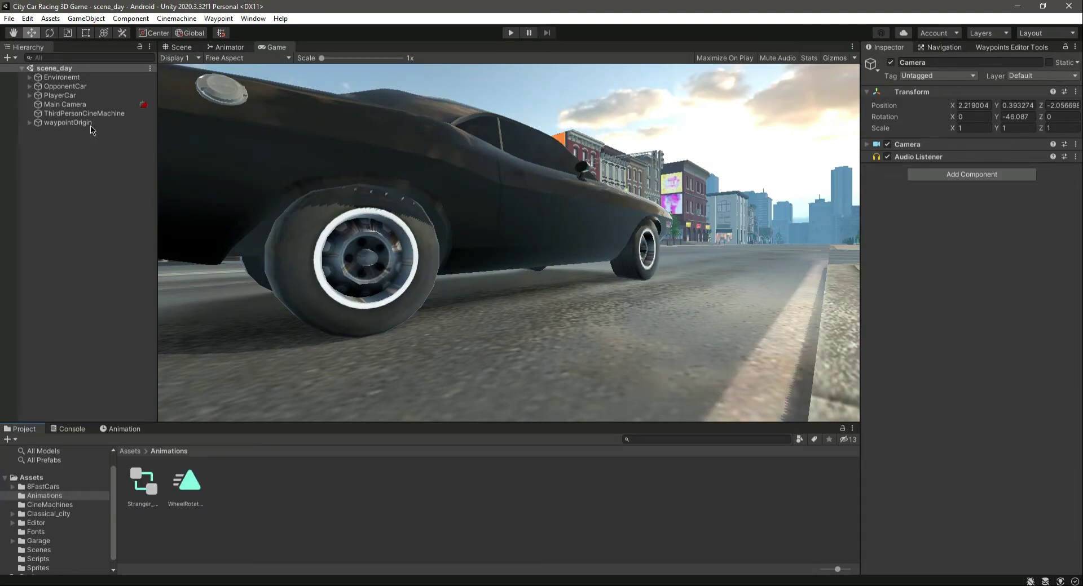
# Deactivate the Camera under OpponentCar, remove its Audio Listener component, and save the scene
pyautogui.click(65, 86)
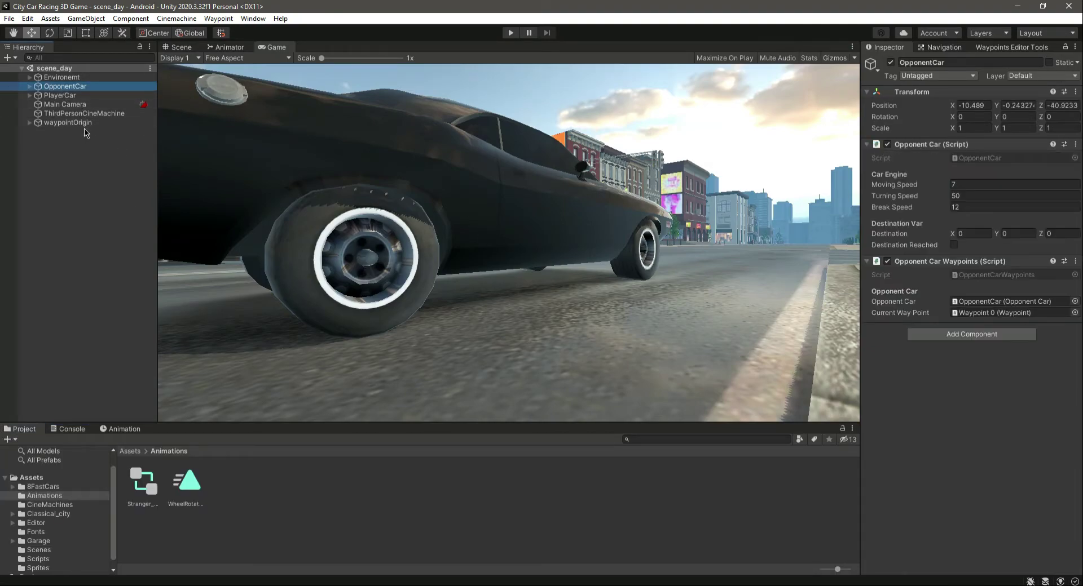
pyautogui.click(29, 87)
pyautogui.click(72, 114)
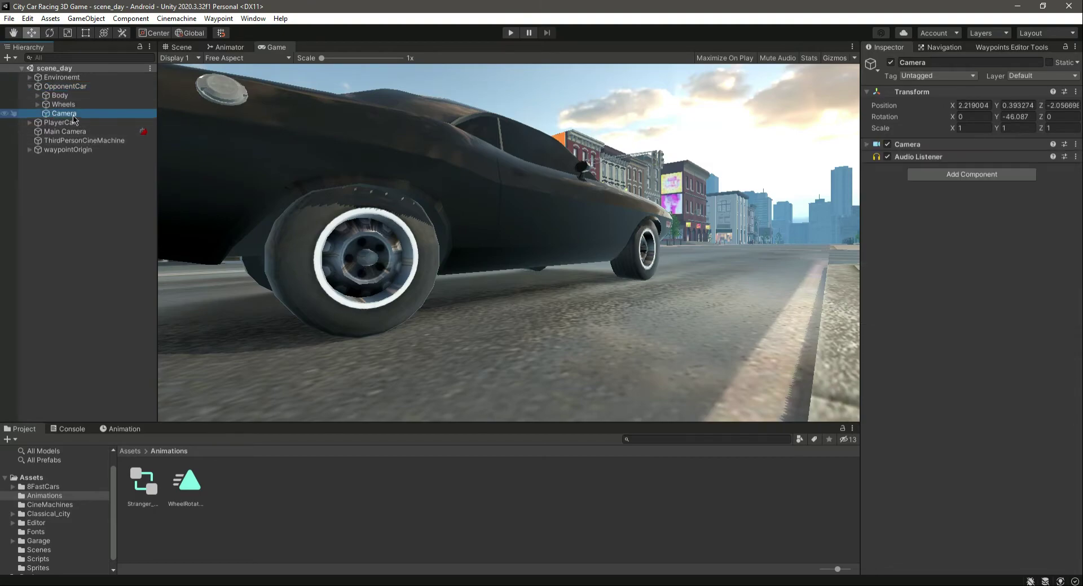
pyautogui.click(889, 63)
pyautogui.click(1075, 157)
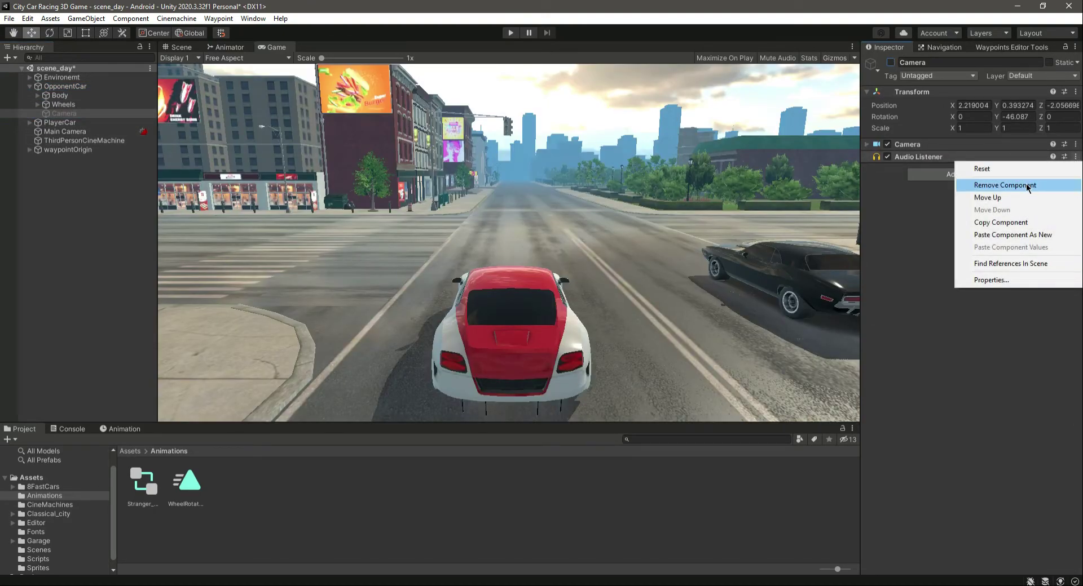
pyautogui.click(1027, 188)
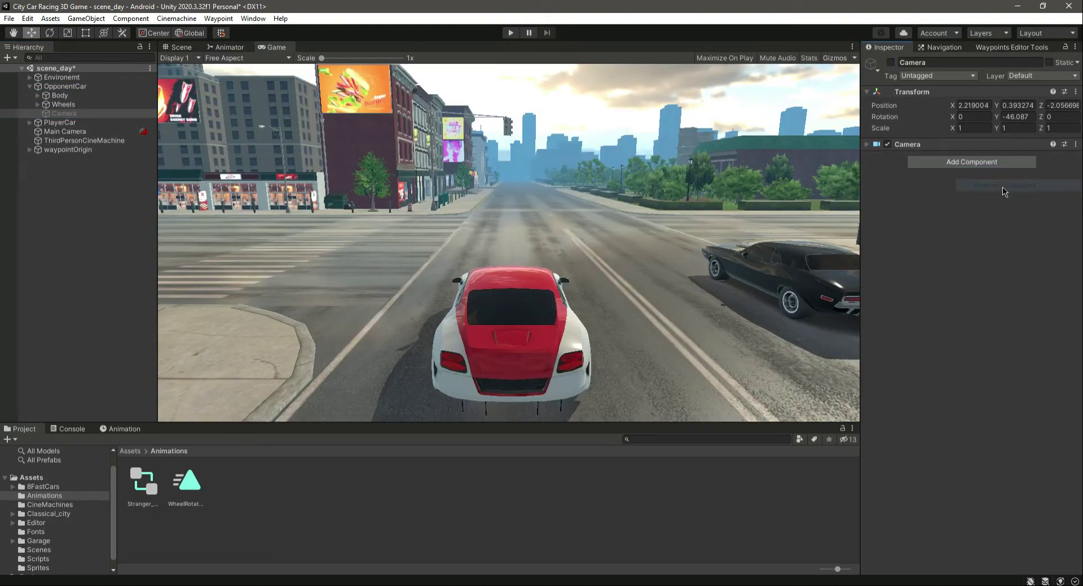
pyautogui.click(93, 215)
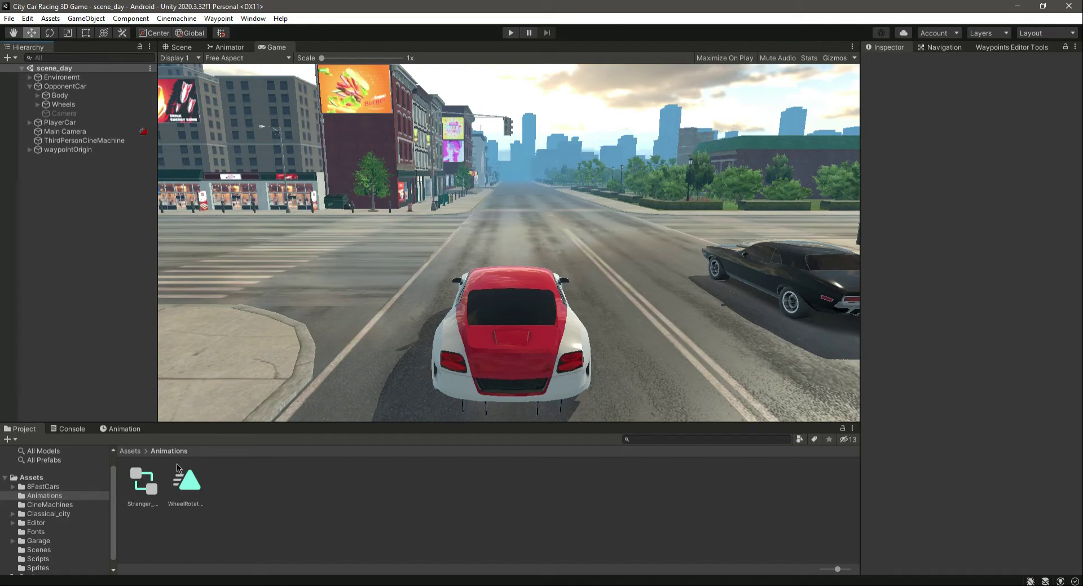
# Return to the Scene view and collapse the OpponentCar hierarchy
pyautogui.click(122, 430)
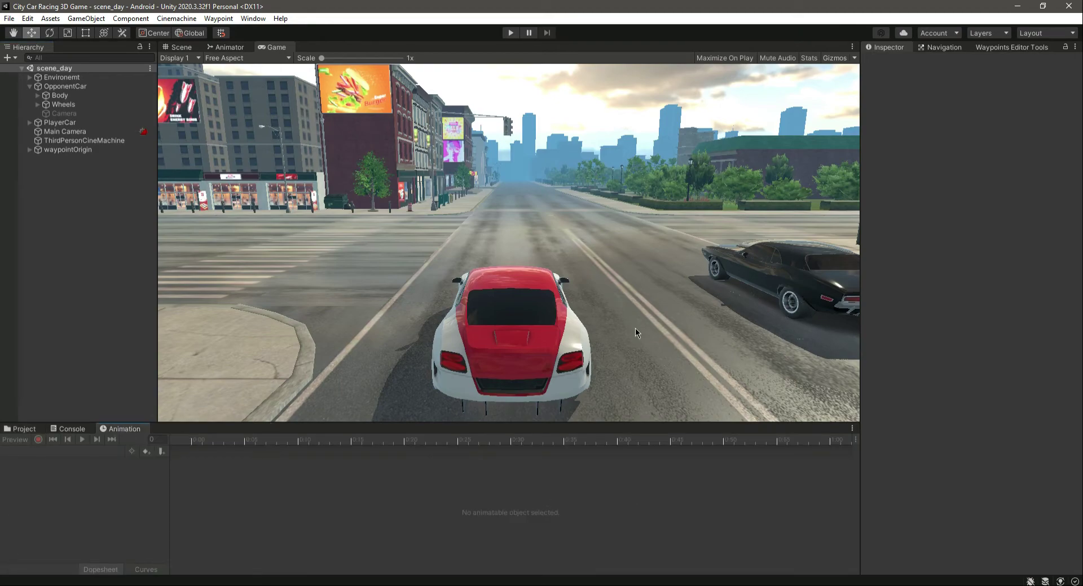
pyautogui.click(22, 430)
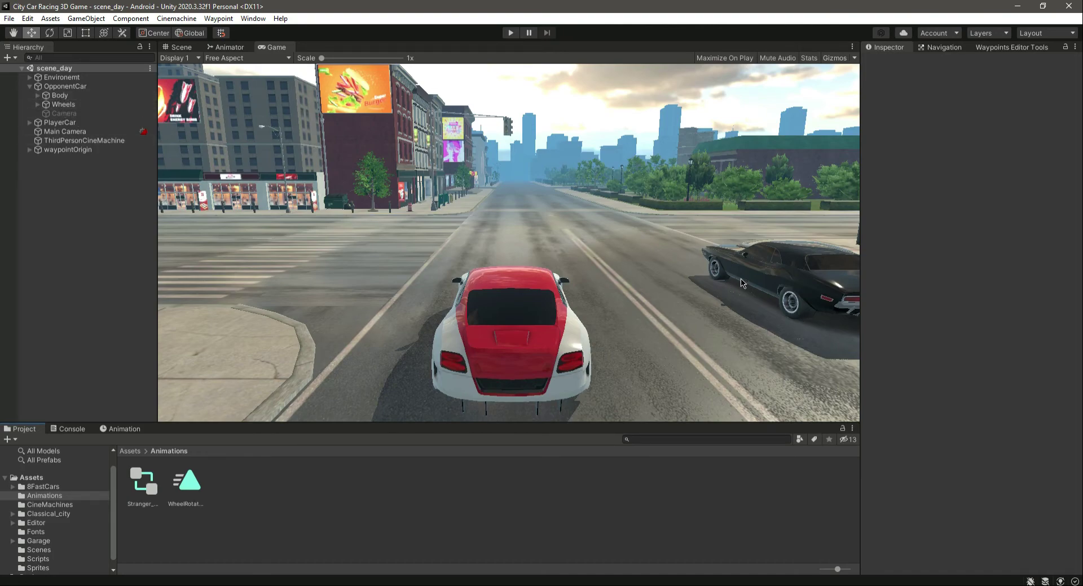
pyautogui.click(179, 47)
pyautogui.moveTo(374, 139); pyautogui.dragTo(491, 342, button='middle')
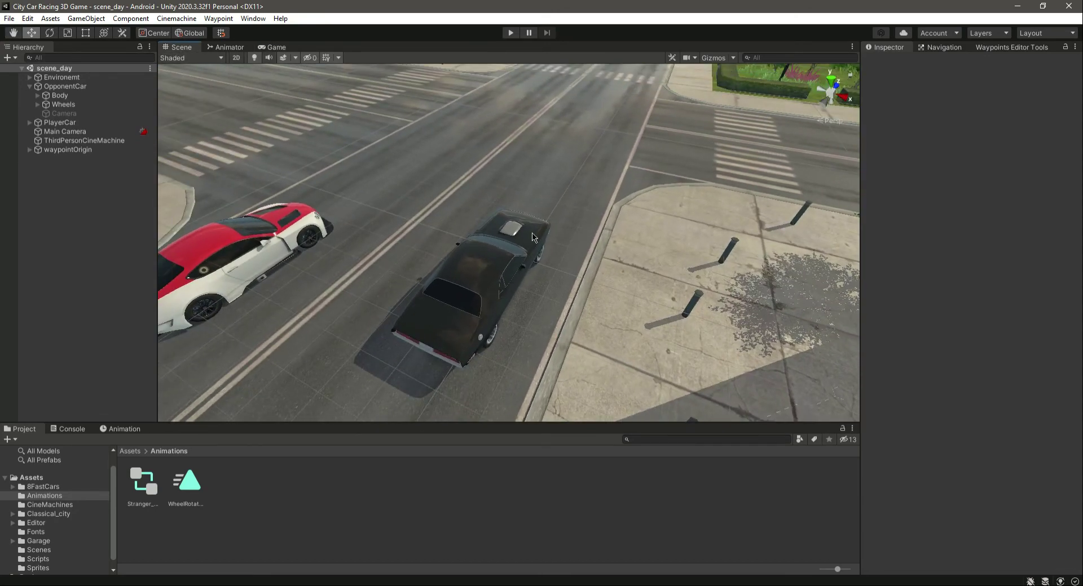
pyautogui.click(29, 86)
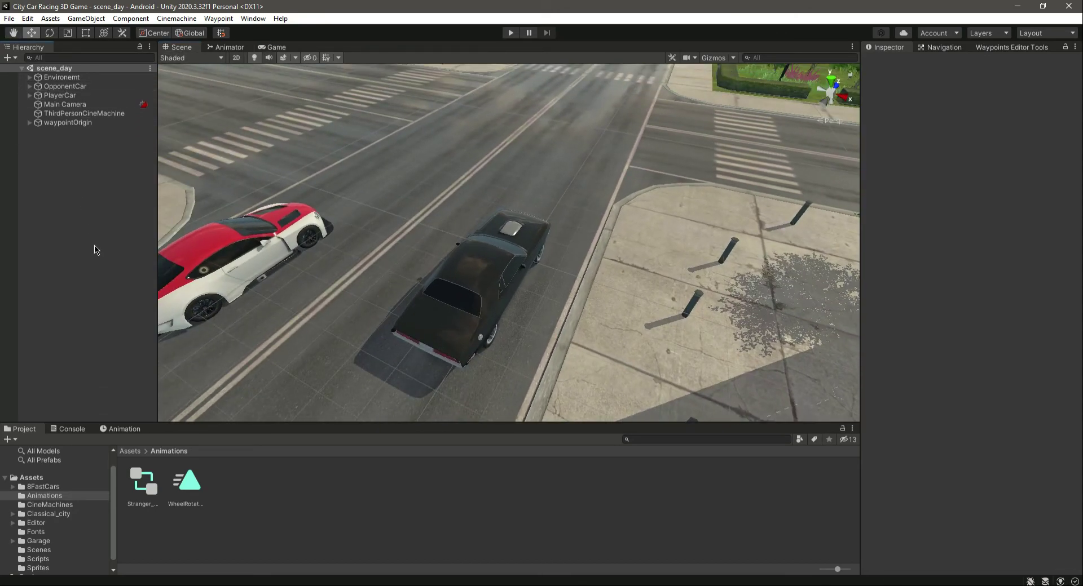